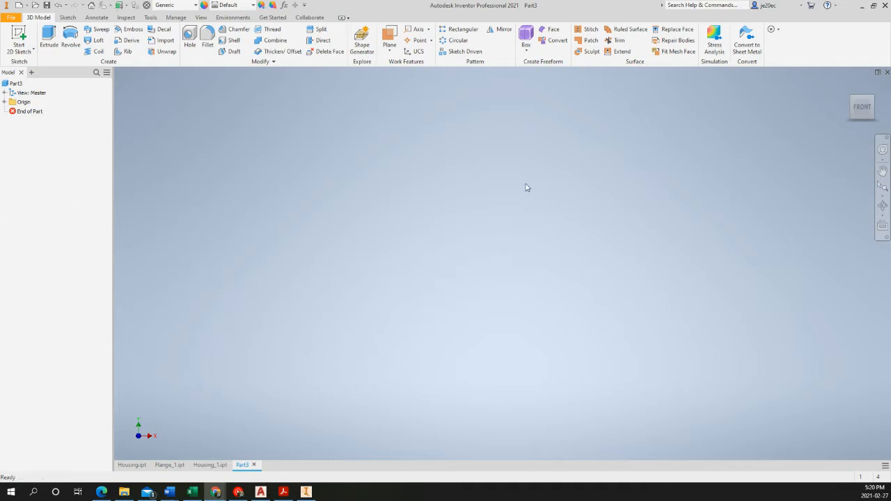
Step: Start a sketch on the XY plane and draw a 120 mm diameter circle centred on the origin
{"action": "left_click", "coordinate": [19, 36]}
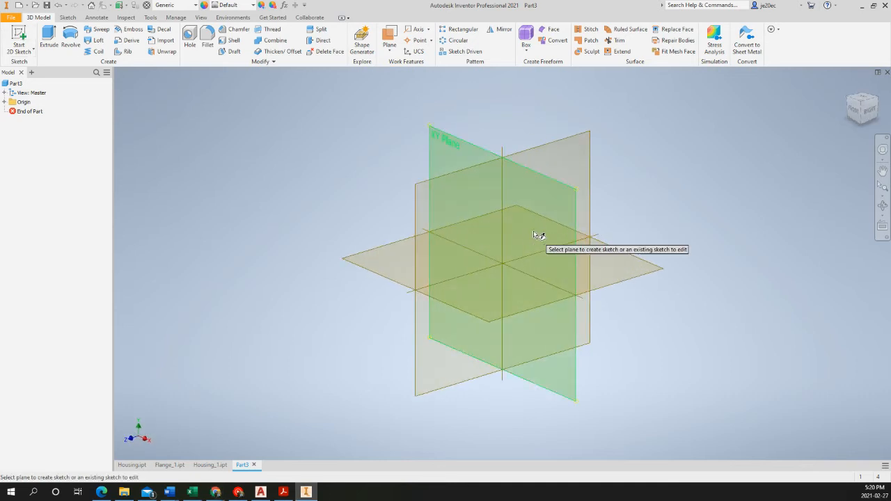
{"action": "left_click", "coordinate": [533, 230]}
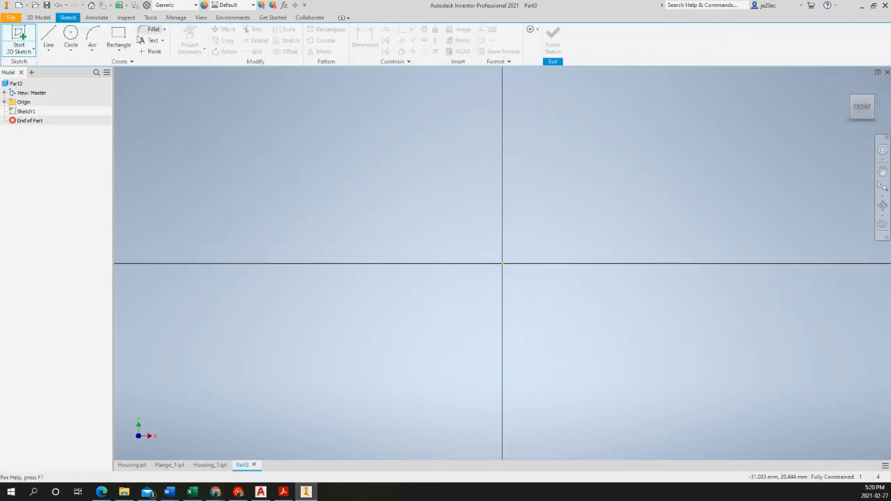
{"action": "left_click", "coordinate": [71, 39]}
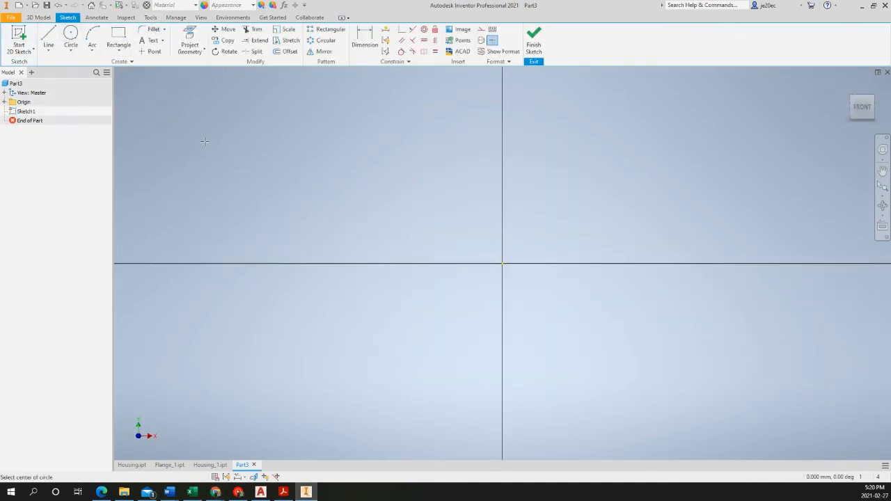
{"action": "left_click", "coordinate": [502, 263]}
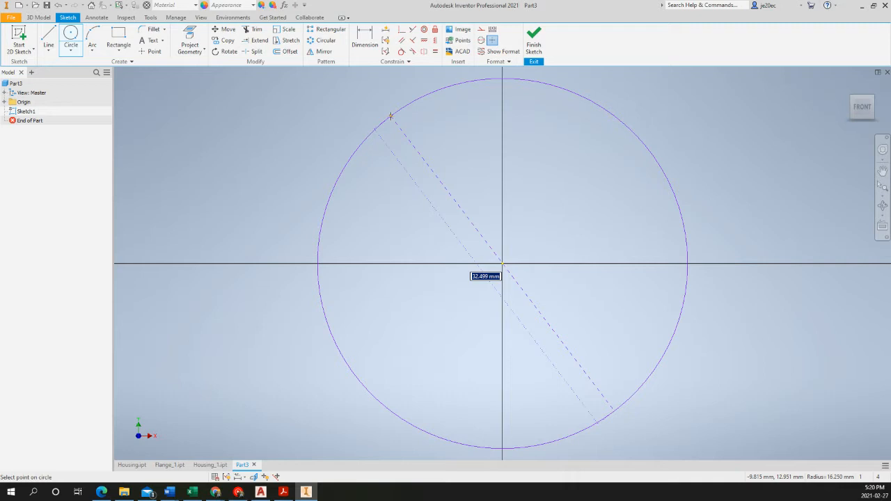
{"action": "type", "text": "120"}
{"action": "key", "text": "Return"}
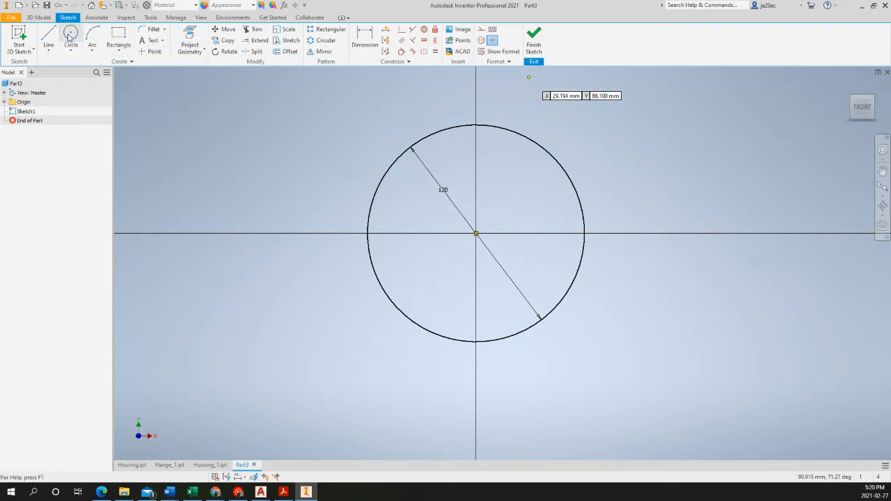
Step: Draw a concentric 80 mm diameter circle inside the 120 mm circle
{"action": "left_click", "coordinate": [477, 233]}
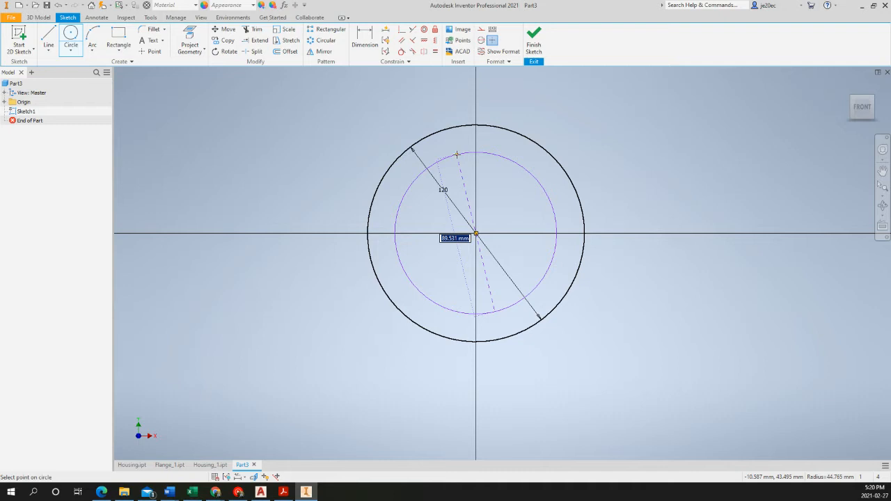
{"action": "type", "text": "80"}
{"action": "key", "text": "Return"}
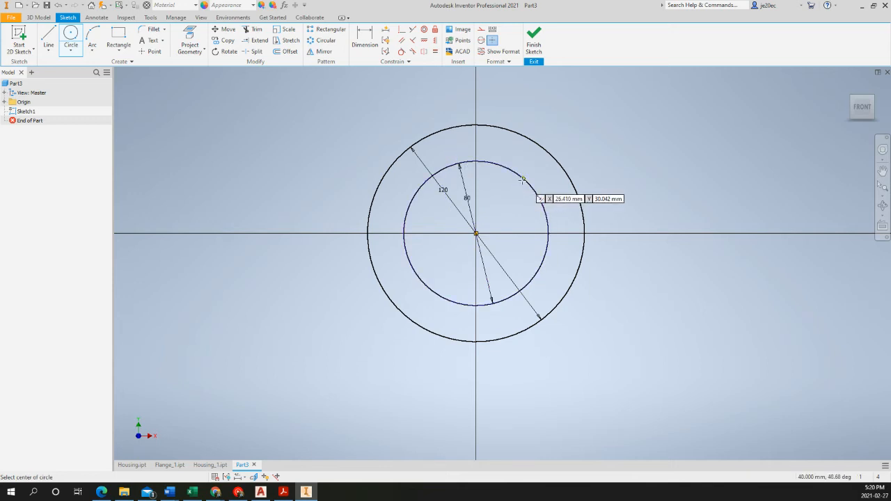
{"action": "key", "text": "Escape"}
Step: Convert the inner 80 mm circle to construction geometry
{"action": "left_click", "coordinate": [524, 183]}
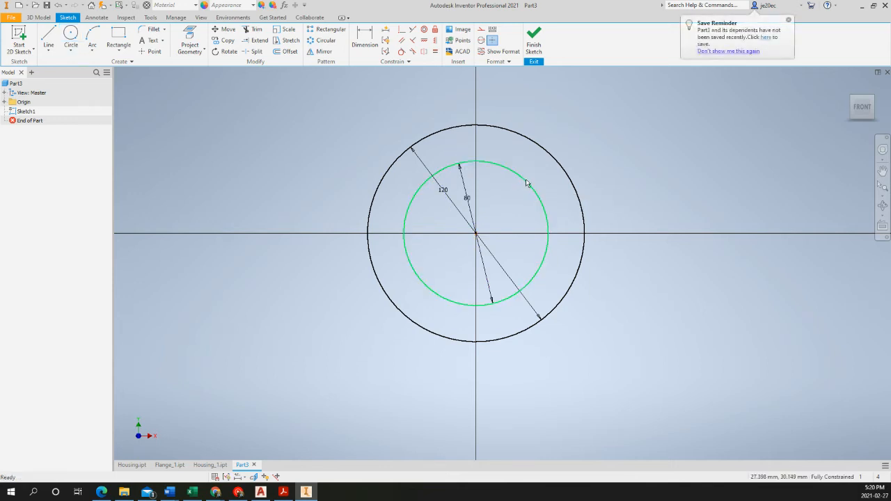
{"action": "right_click", "coordinate": [526, 184]}
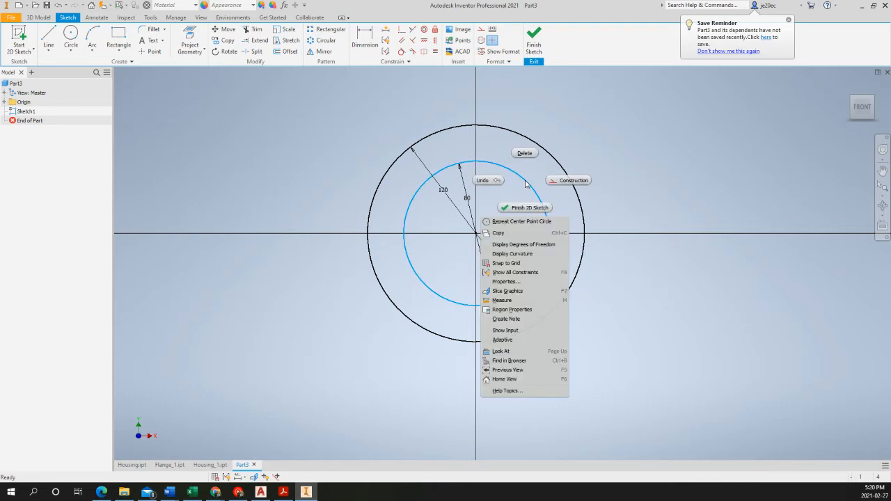
{"action": "left_click", "coordinate": [560, 187]}
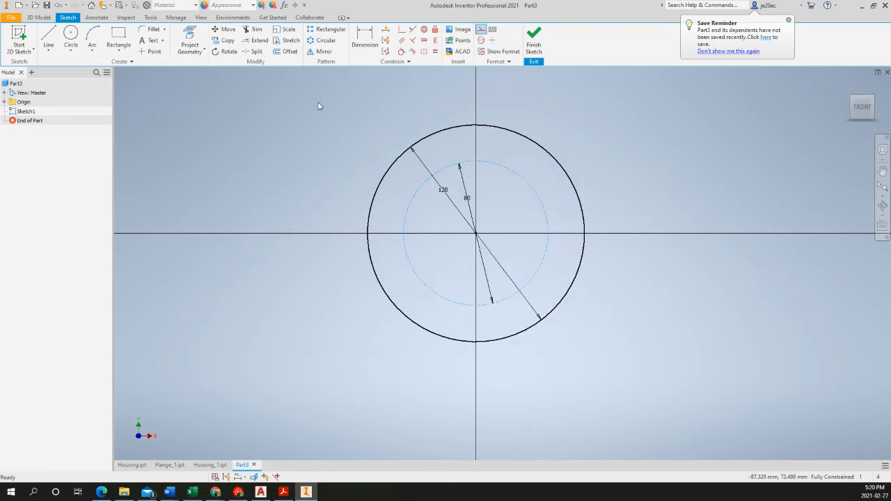
Step: Draw a vertical 40 mm line from the origin up to the construction circle
{"action": "left_click", "coordinate": [47, 37]}
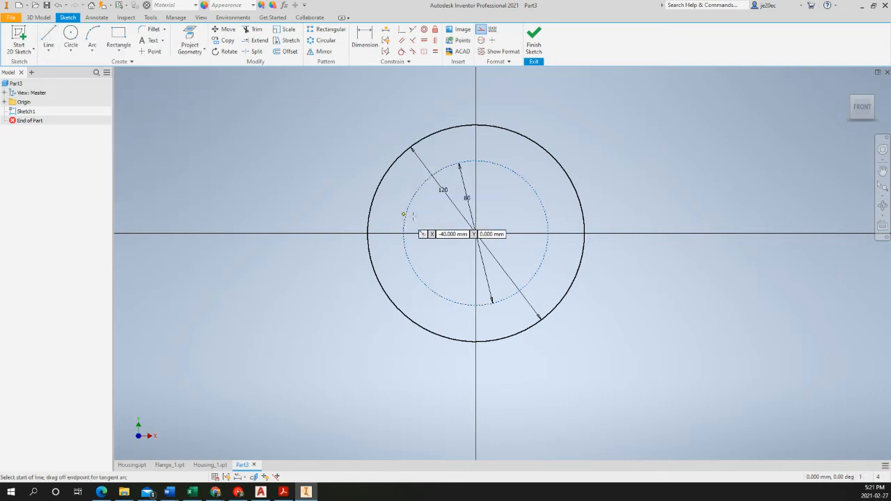
{"action": "left_click", "coordinate": [476, 233]}
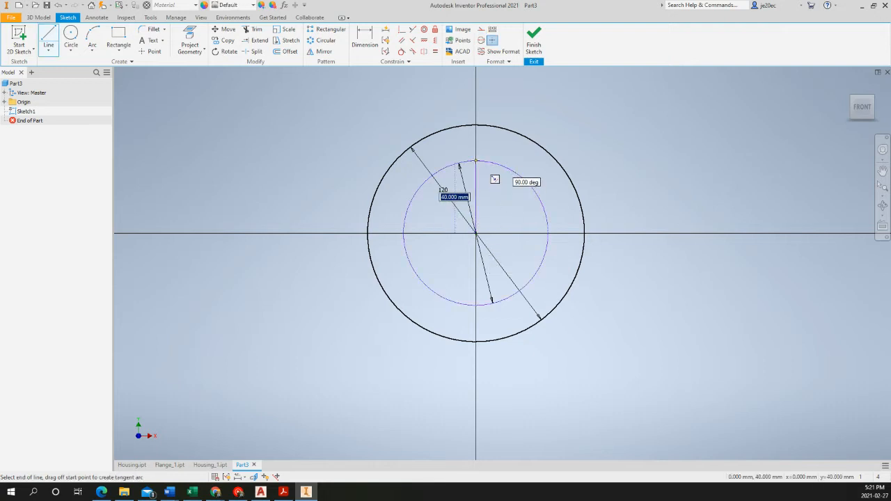
{"action": "key", "text": "Return"}
{"action": "key", "text": "Escape"}
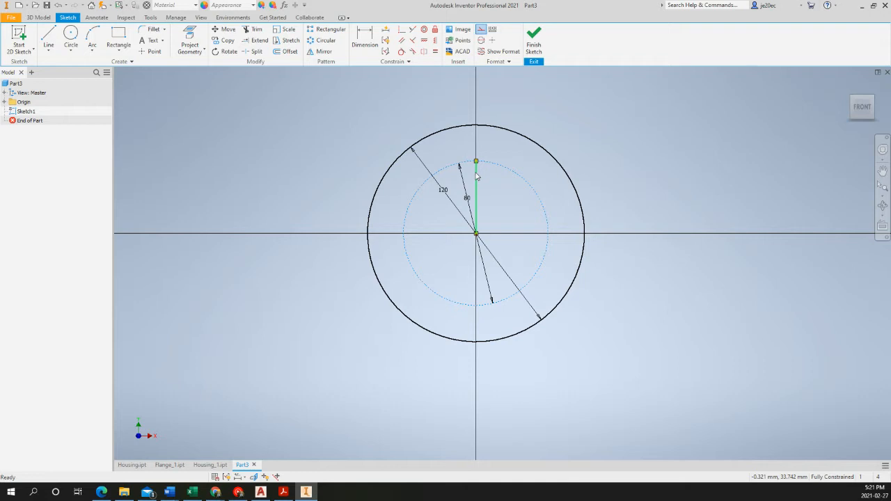
Step: Toggle the construction format on the vertical line and set the 80 mm circle back to construction geometry
{"action": "right_click", "coordinate": [477, 176]}
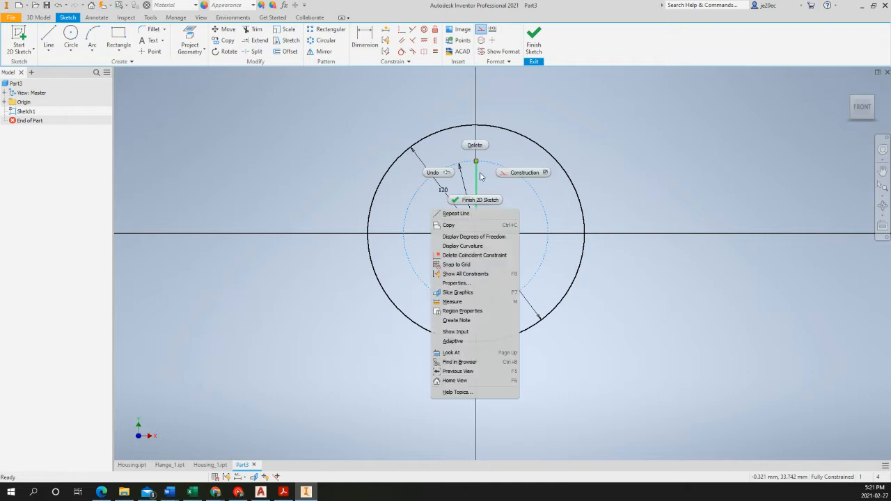
{"action": "left_click", "coordinate": [517, 172]}
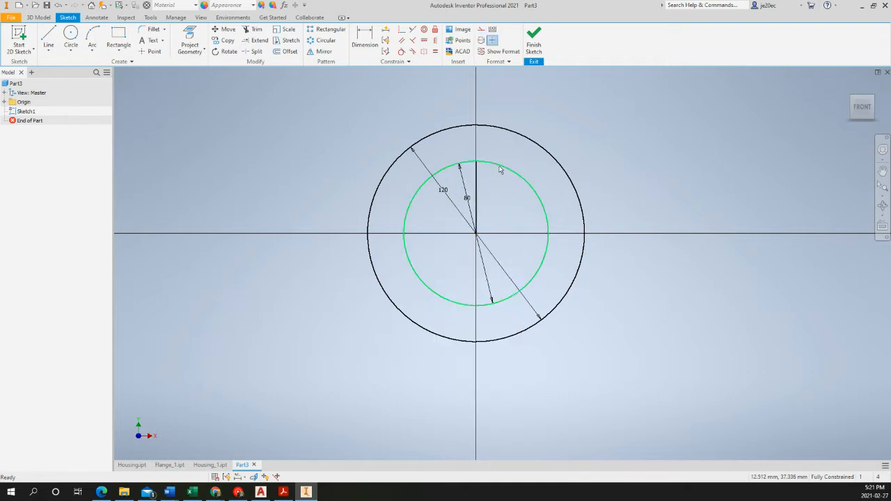
{"action": "right_click", "coordinate": [500, 169]}
{"action": "left_click", "coordinate": [533, 169]}
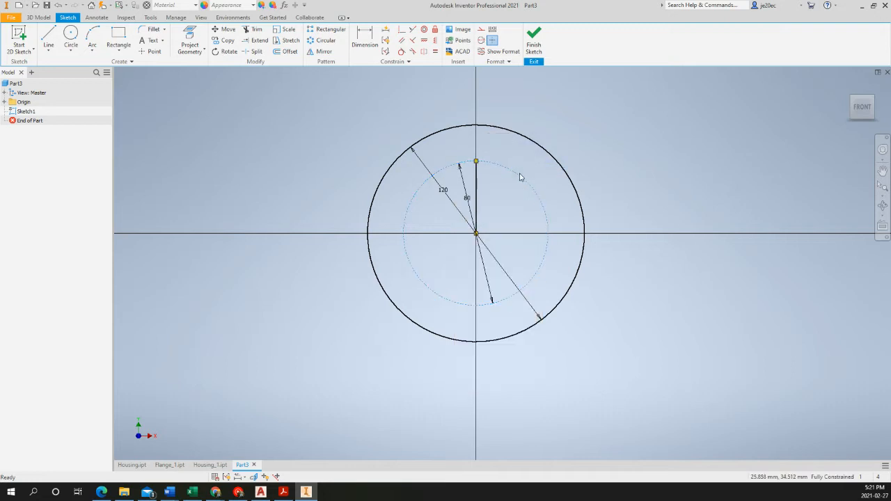
Step: Convert the vertical line from the origin to a centerline and finish the sketch
{"action": "left_click", "coordinate": [483, 186]}
{"action": "right_click", "coordinate": [476, 192]}
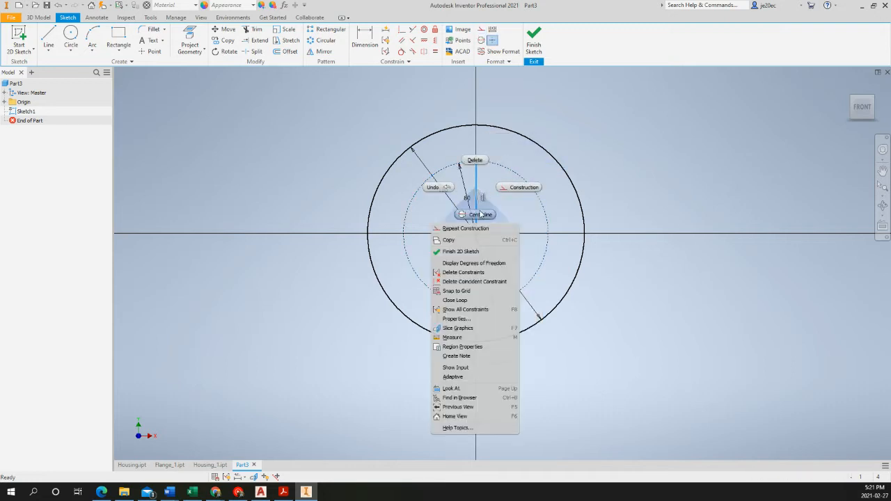
{"action": "left_click", "coordinate": [481, 215]}
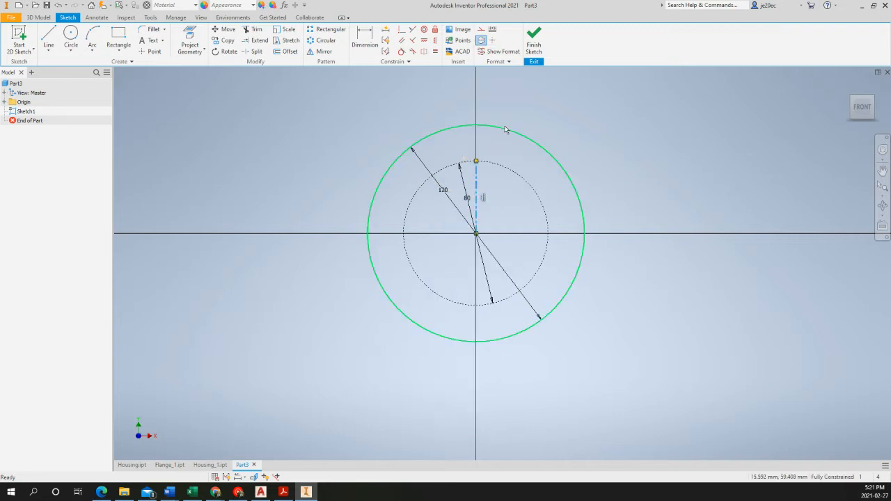
{"action": "left_click", "coordinate": [533, 152]}
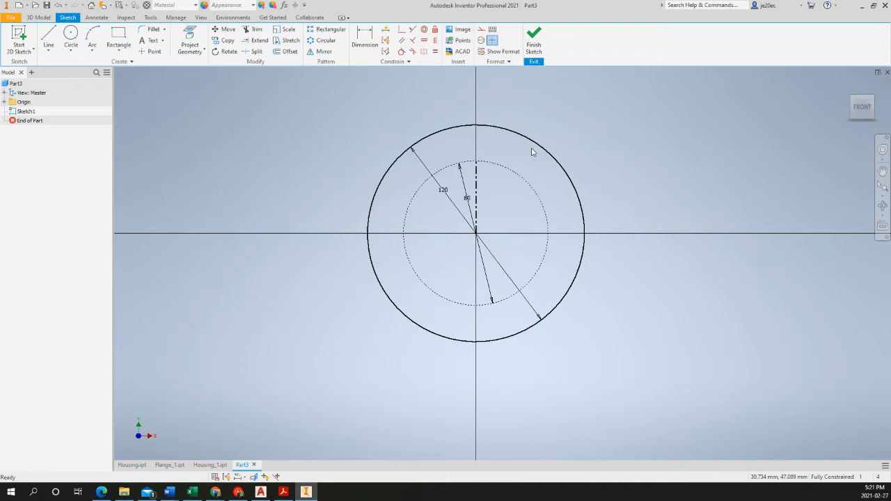
{"action": "left_click", "coordinate": [534, 38]}
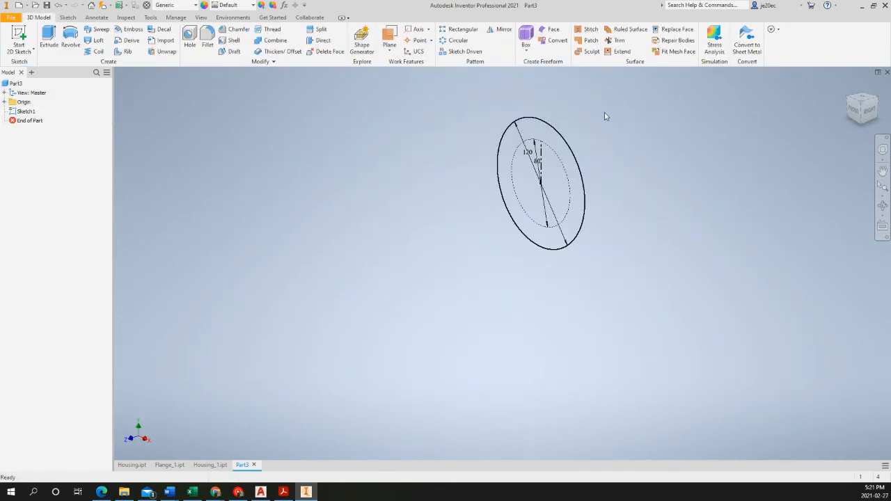
Step: Extrude the circular profile 50 mm in the flipped direction
{"action": "left_click", "coordinate": [49, 39]}
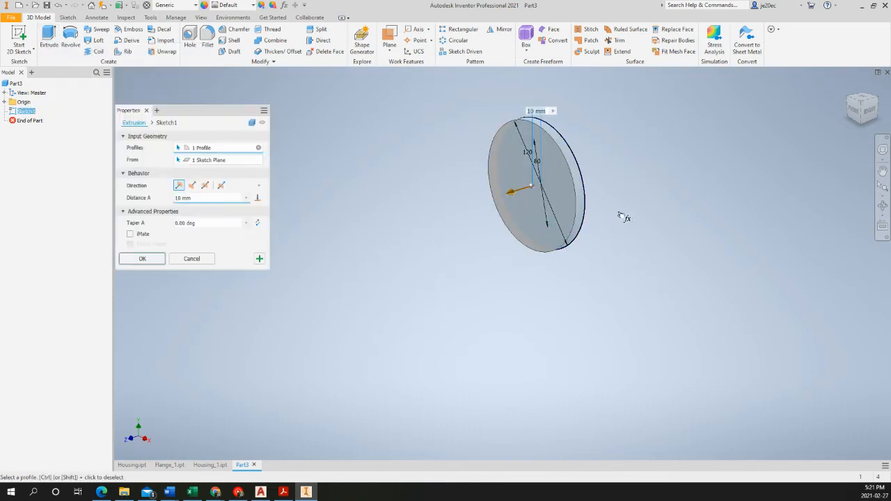
{"action": "left_click", "coordinate": [192, 186]}
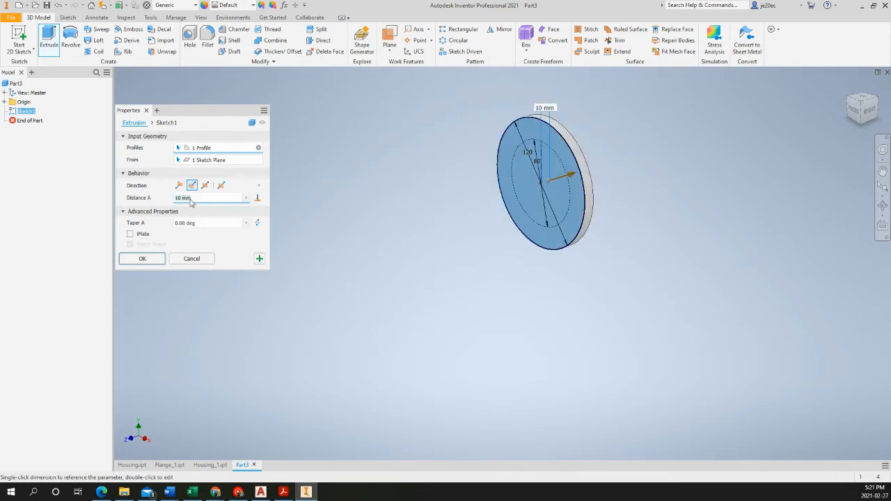
{"action": "type", "text": "50"}
{"action": "key", "text": "Return"}
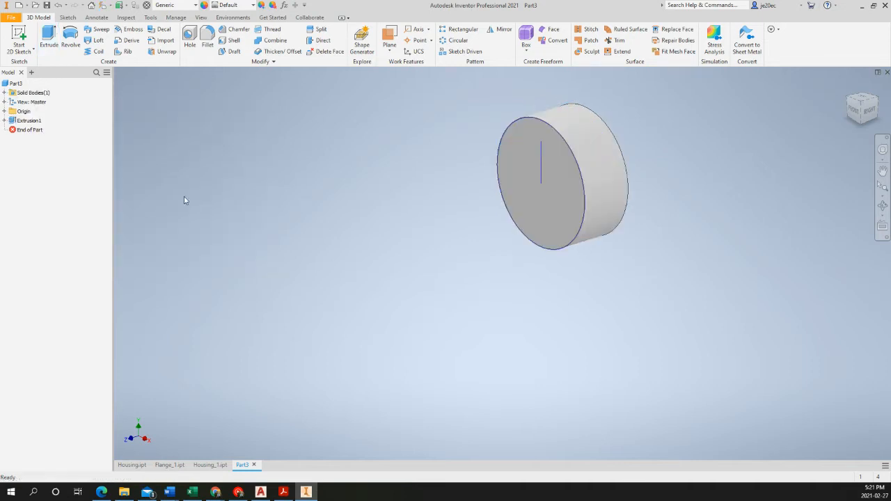
Step: Make the extrusion's consumed sketch visible on the cylinder face
{"action": "left_click", "coordinate": [4, 121]}
{"action": "right_click", "coordinate": [30, 131]}
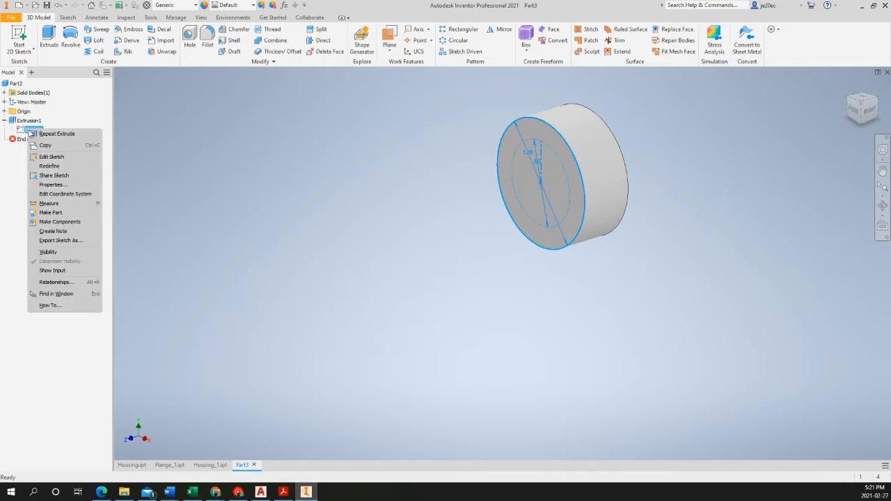
{"action": "left_click", "coordinate": [68, 254]}
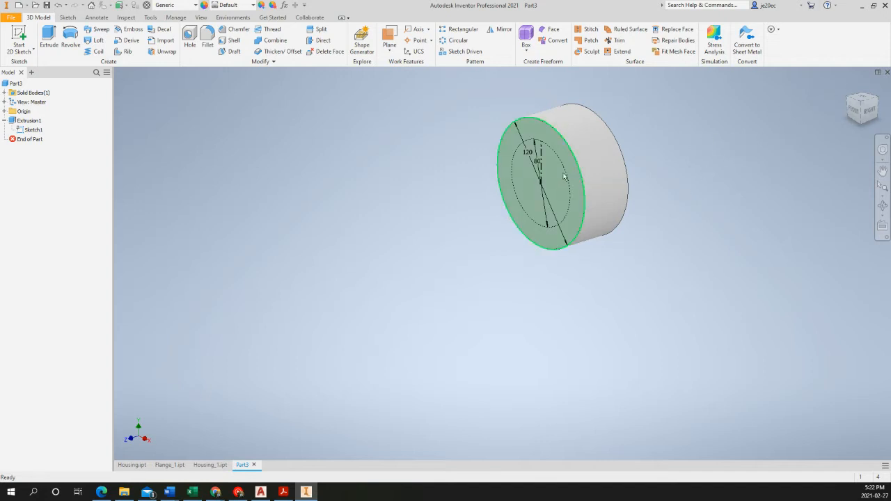
Step: Create a simple hole without a seat at the centerline's upper endpoint, 12 mm in diameter and 25 mm deep, with an angled drill point
{"action": "middle_click_drag", "start_coordinate": [569, 196], "coordinate": [687, 179], "text": "shift"}
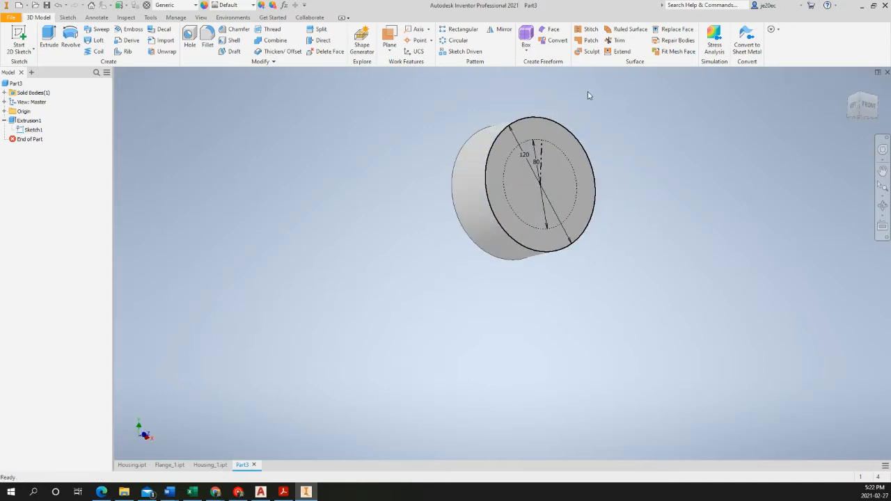
{"action": "left_click", "coordinate": [190, 35]}
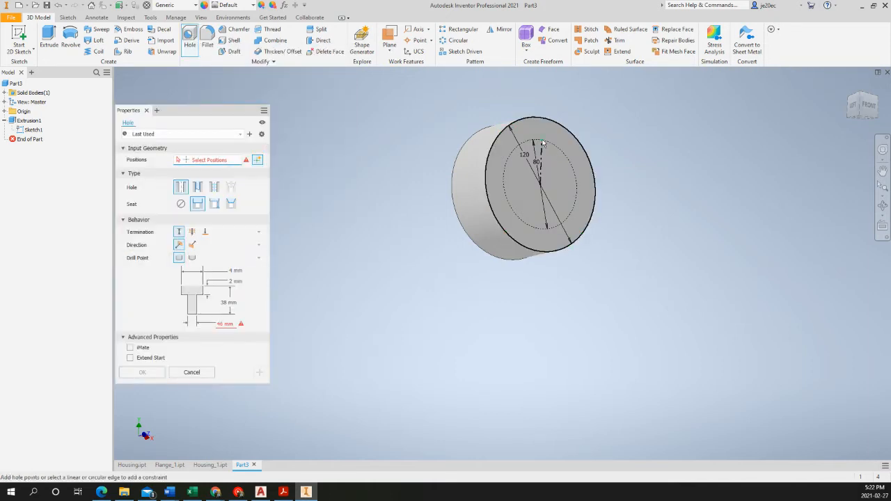
{"action": "mouse_move", "coordinate": [557, 157]}
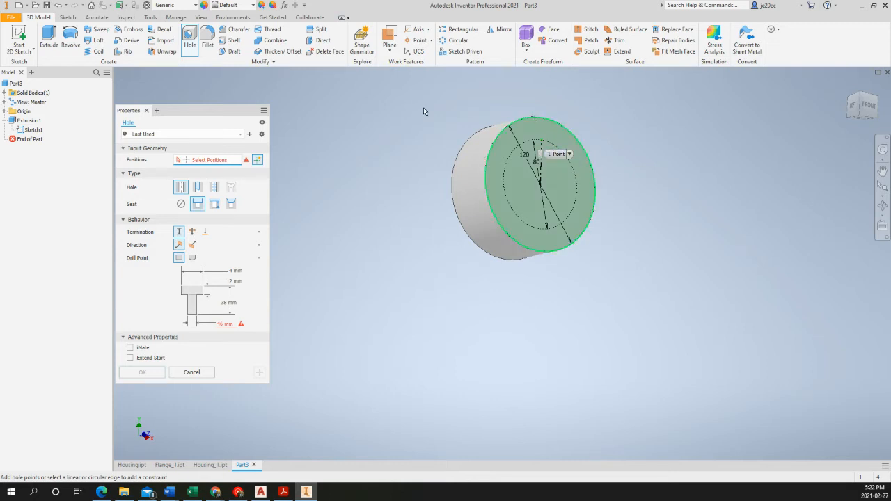
{"action": "left_click", "coordinate": [543, 142]}
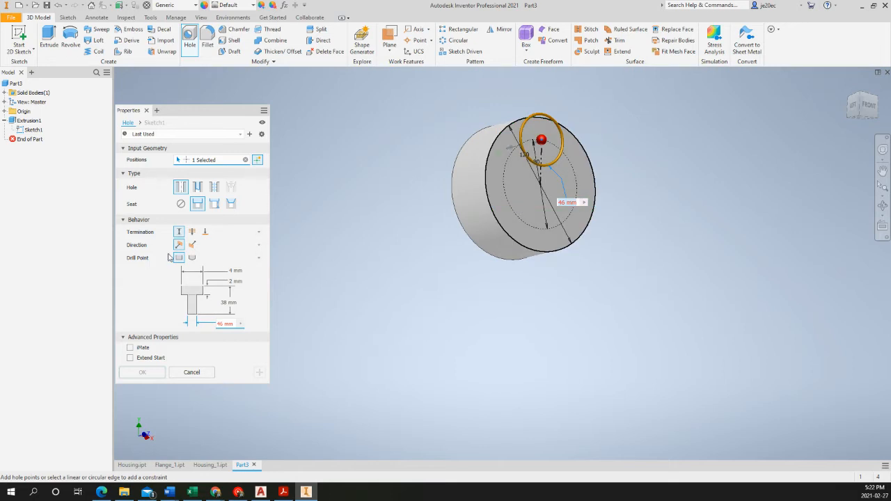
{"action": "left_click", "coordinate": [181, 203]}
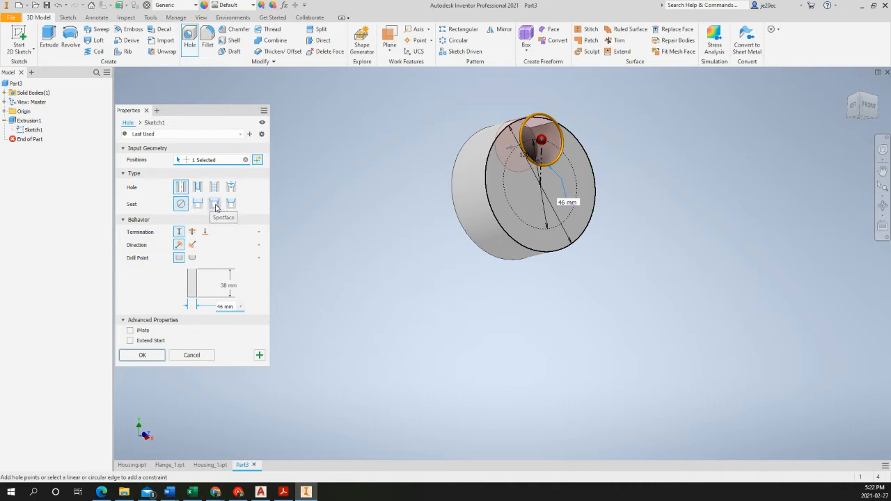
{"action": "left_click", "coordinate": [225, 306]}
{"action": "type", "text": "12"}
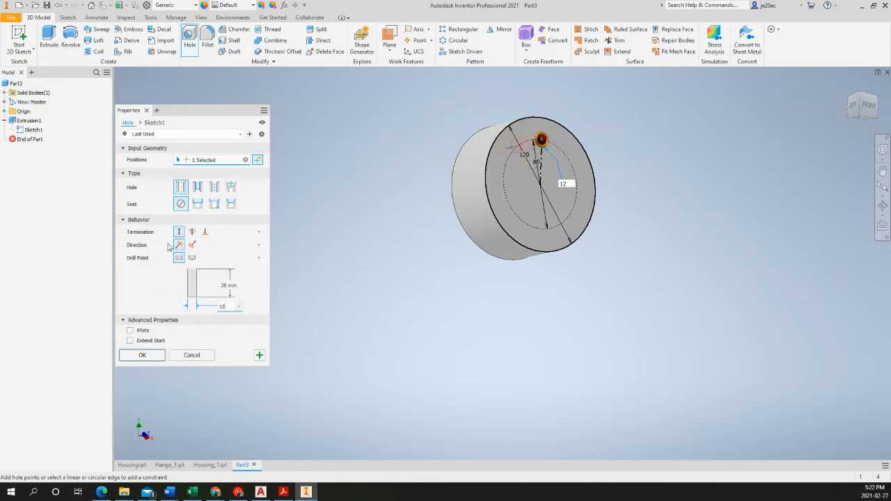
{"action": "left_click", "coordinate": [228, 282]}
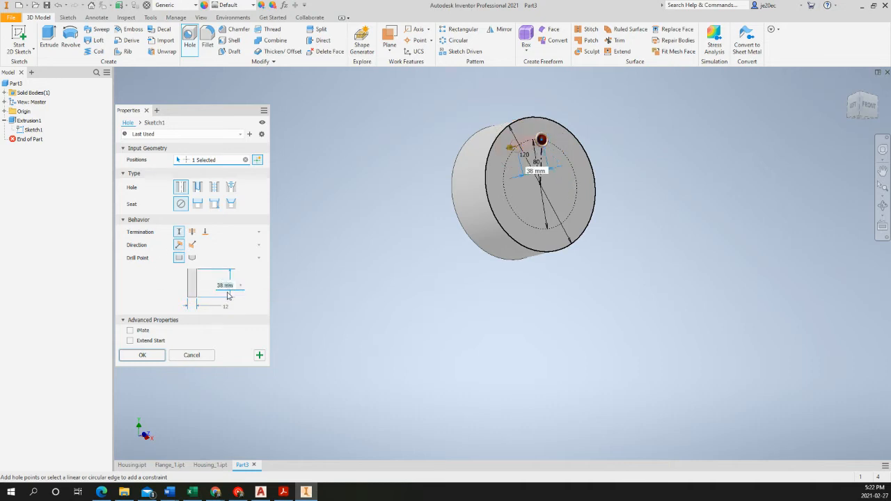
{"action": "type", "text": "25"}
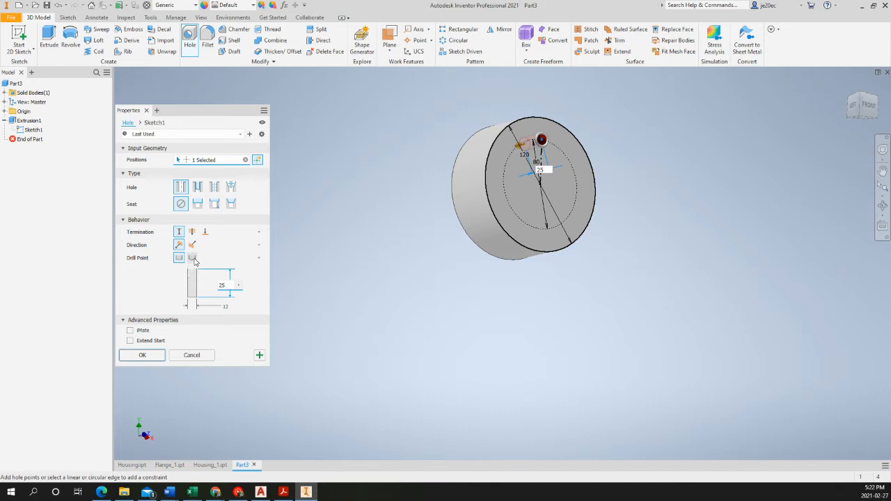
{"action": "left_click", "coordinate": [193, 258]}
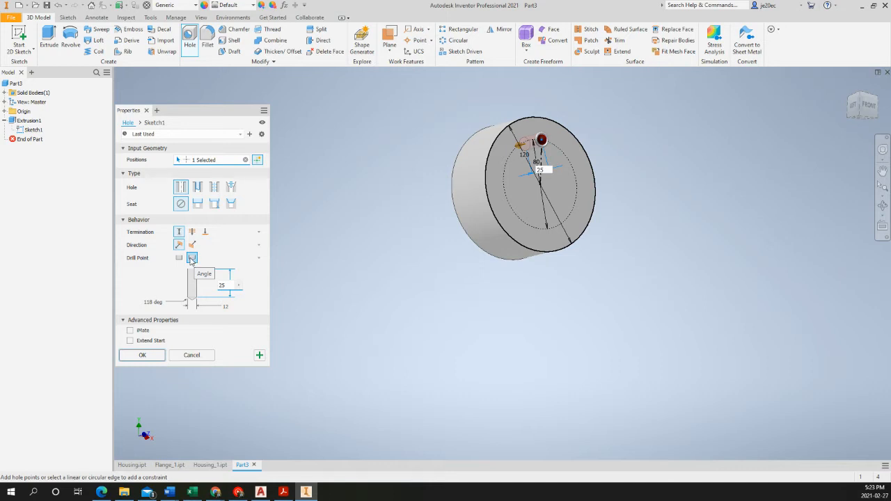
{"action": "left_click", "coordinate": [142, 355]}
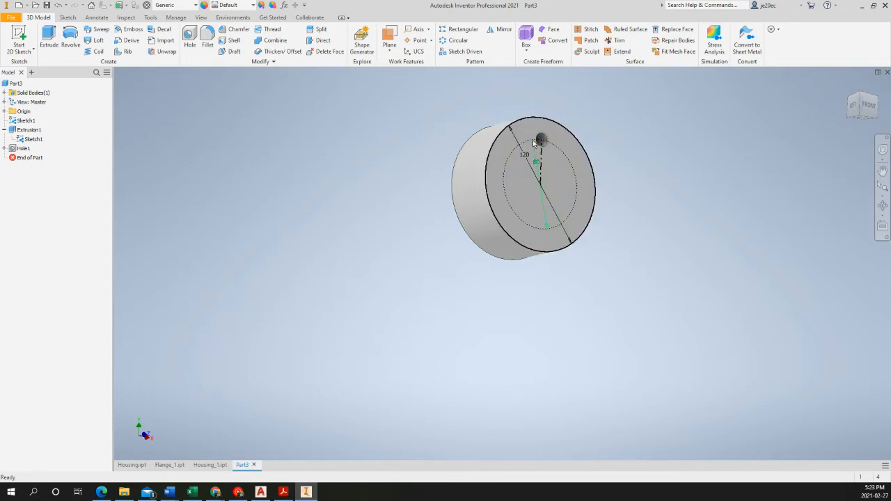
Step: Create a circular pattern of the 12 mm hole around the cylinder's axis with 6 occurrences over 360 degrees
{"action": "left_click", "coordinate": [459, 41]}
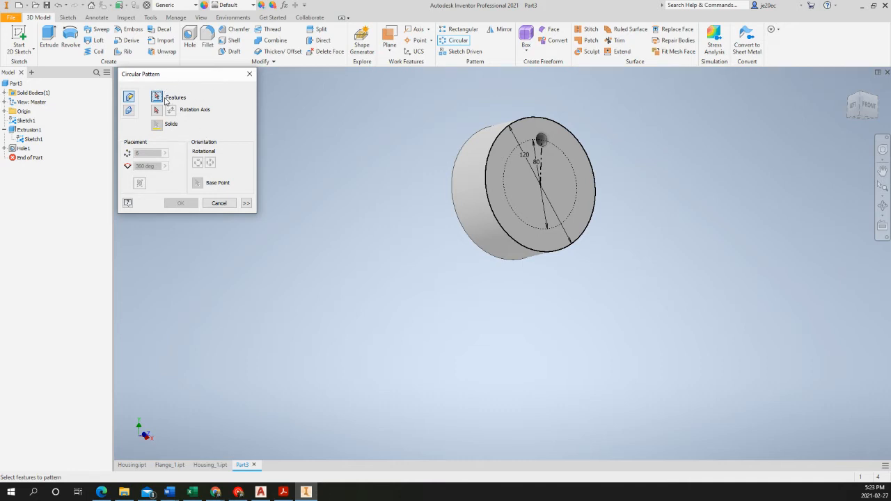
{"action": "scroll", "coordinate": [548, 142], "scroll_direction": "up", "scroll_amount": 5}
{"action": "left_click", "coordinate": [554, 144]}
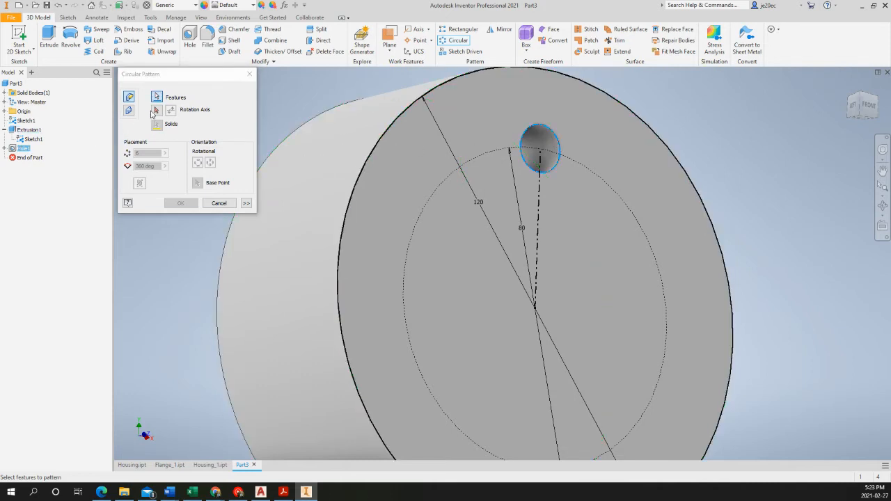
{"action": "left_click", "coordinate": [157, 111]}
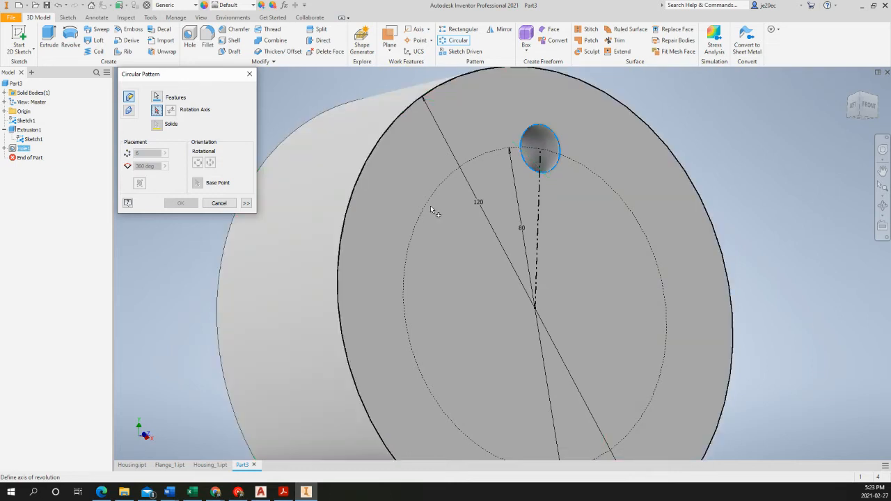
{"action": "left_click", "coordinate": [399, 127]}
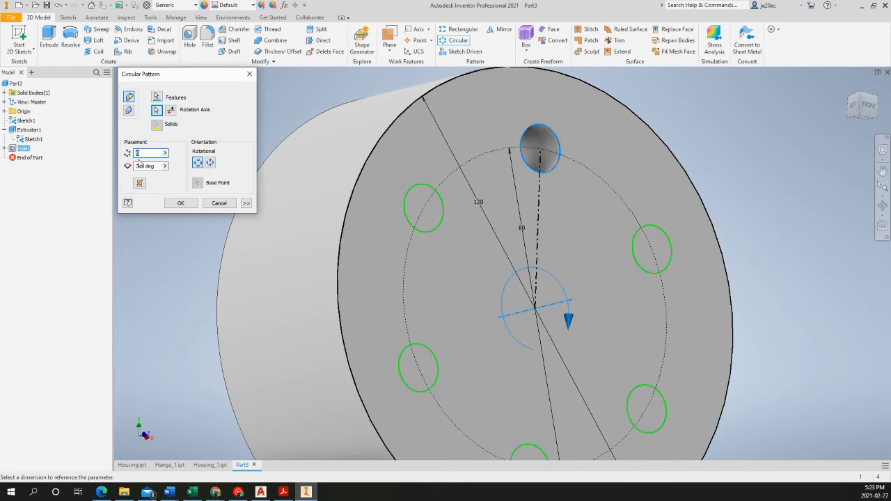
{"action": "left_click", "coordinate": [179, 202]}
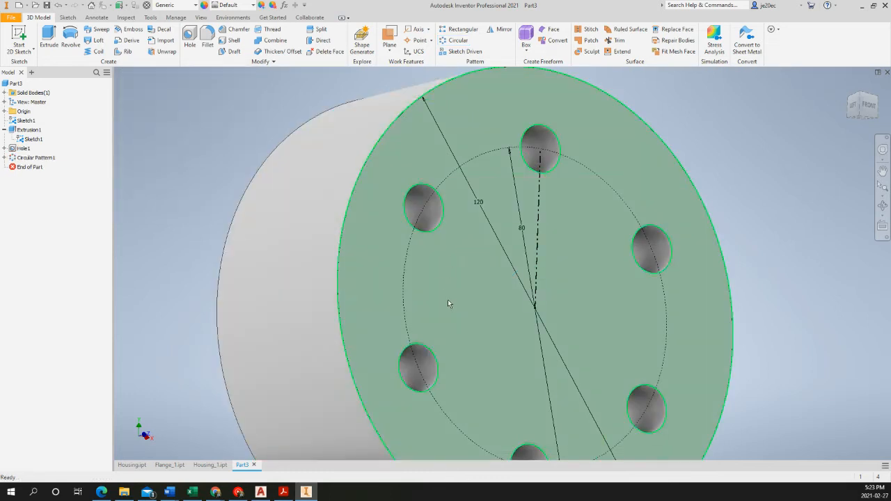
Step: Hide the extrusion's sketch on the cylinder's front face
{"action": "middle_click_drag", "start_coordinate": [448, 300], "coordinate": [400, 302], "text": "shift"}
{"action": "scroll", "coordinate": [400, 302], "scroll_direction": "up", "scroll_amount": 3}
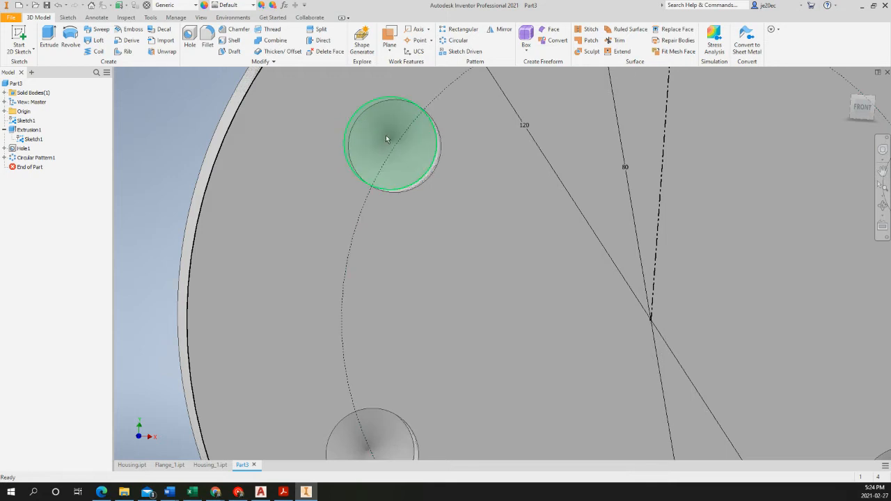
{"action": "scroll", "coordinate": [582, 255], "scroll_direction": "down", "scroll_amount": 7}
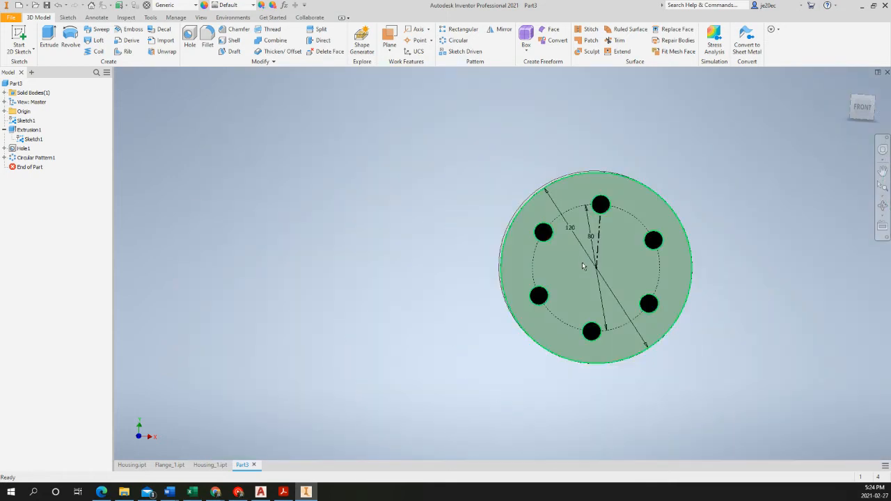
{"action": "scroll", "coordinate": [583, 260], "scroll_direction": "up", "scroll_amount": 3}
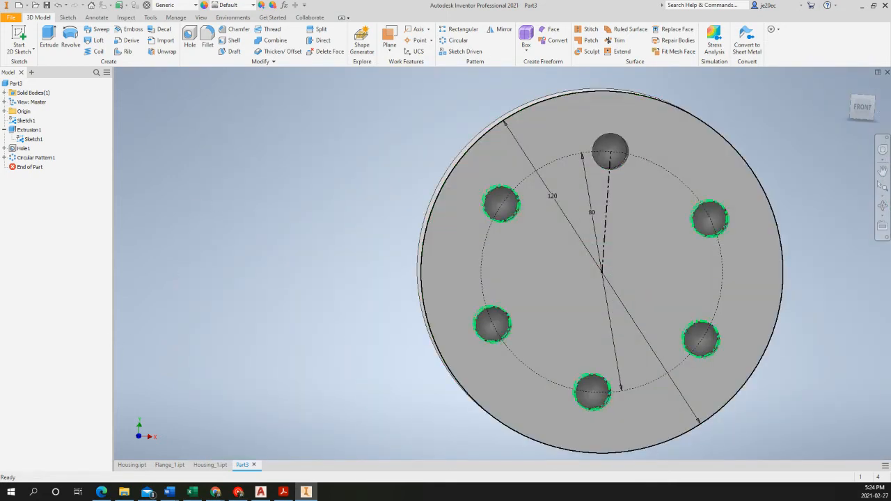
{"action": "right_click", "coordinate": [35, 139]}
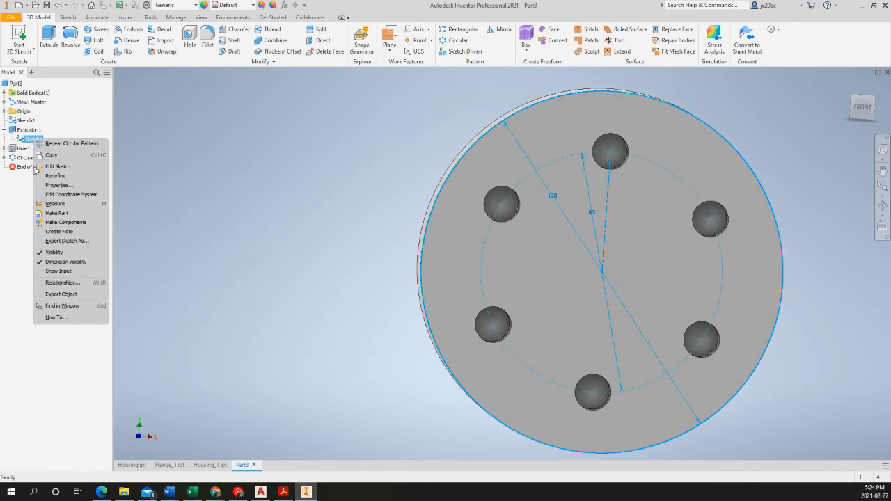
{"action": "left_click", "coordinate": [52, 252]}
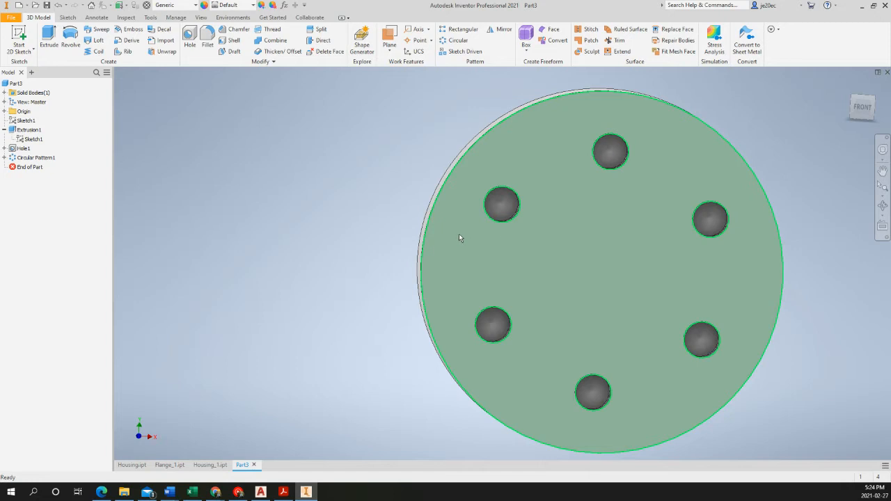
Step: Create a work plane offset 60 mm from the YZ plane, touching the side of the cylinder
{"action": "scroll", "coordinate": [603, 214], "scroll_direction": "down", "scroll_amount": 3}
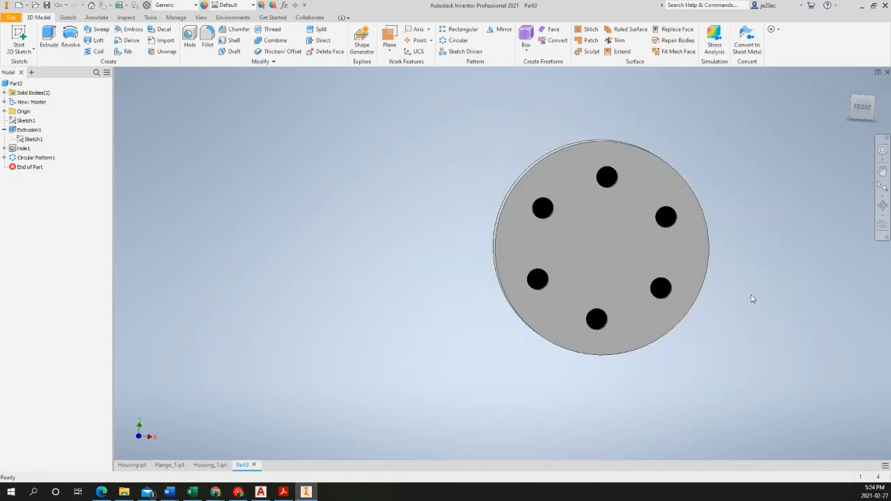
{"action": "middle_click_drag", "start_coordinate": [761, 296], "coordinate": [715, 303], "text": "shift"}
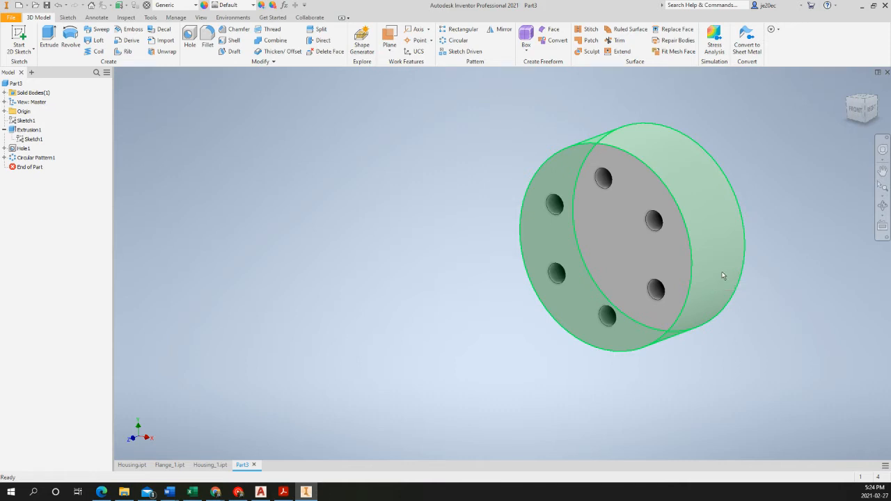
{"action": "mouse_move", "coordinate": [722, 276]}
{"action": "left_click", "coordinate": [4, 111]}
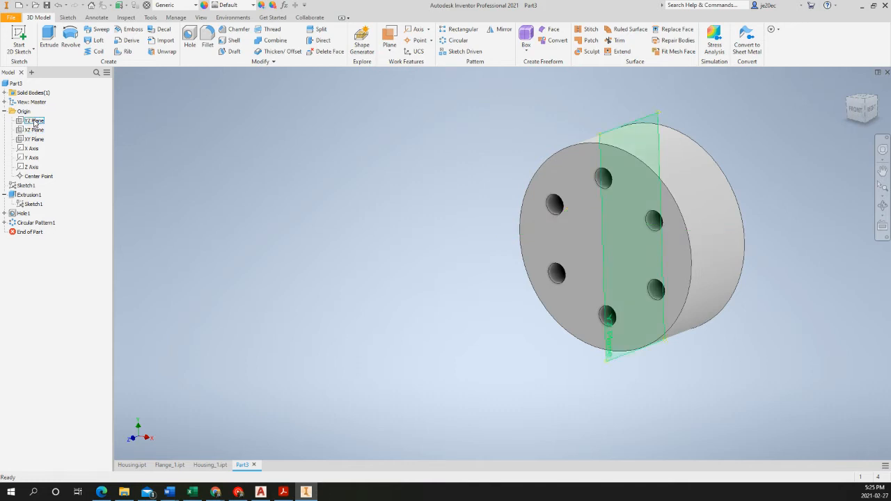
{"action": "left_click", "coordinate": [34, 122]}
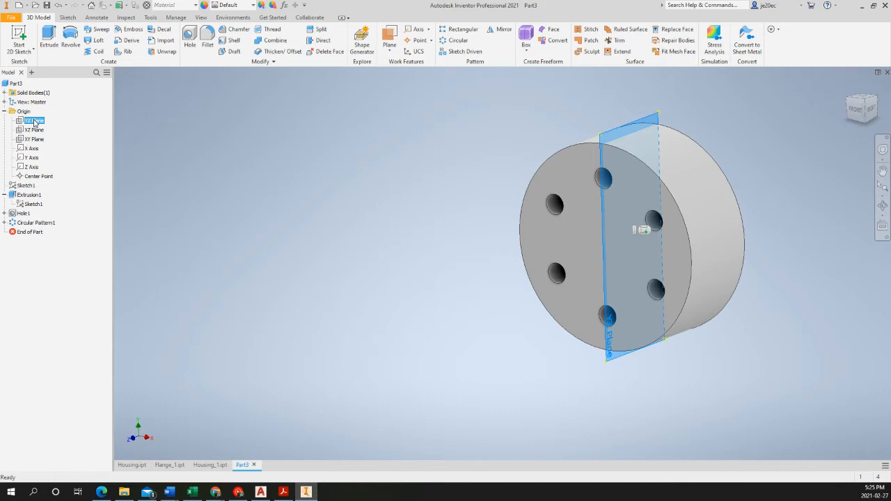
{"action": "left_click", "coordinate": [388, 51]}
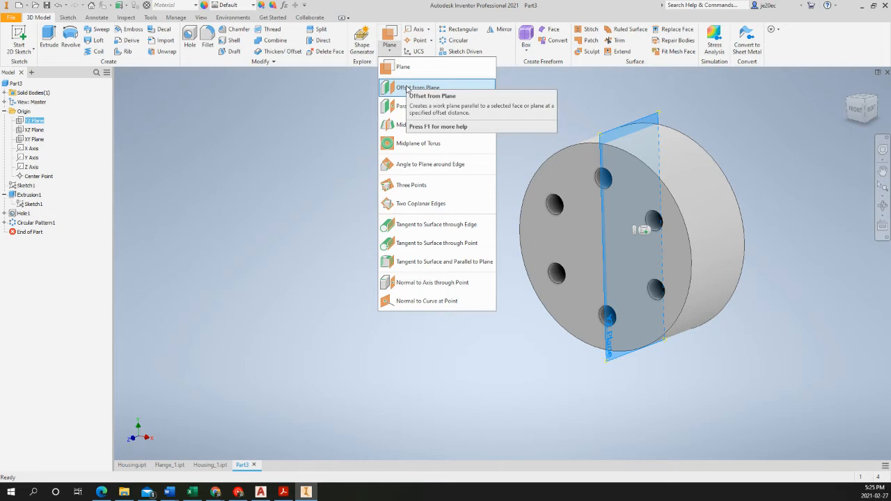
{"action": "left_click", "coordinate": [407, 88]}
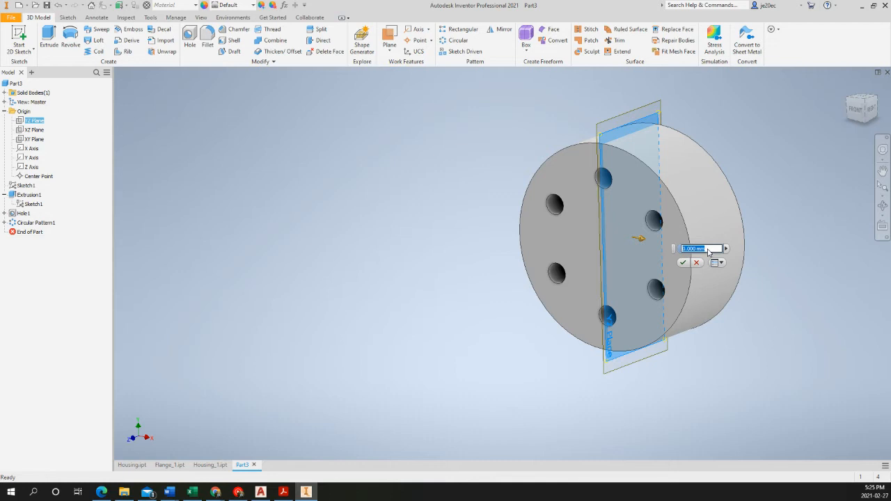
{"action": "type", "text": "60"}
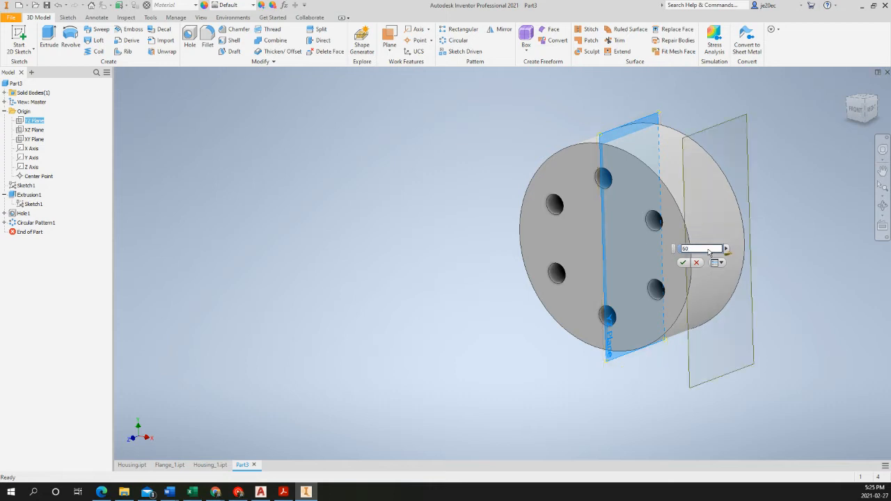
{"action": "left_click", "coordinate": [683, 263]}
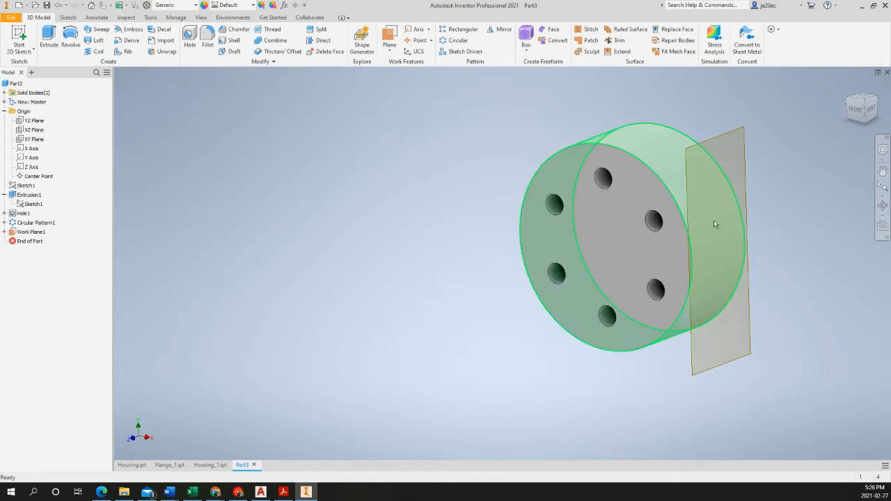
Step: Start a sketch on the offset work plane and project the cylinder's outer surface into it
{"action": "left_click", "coordinate": [705, 360]}
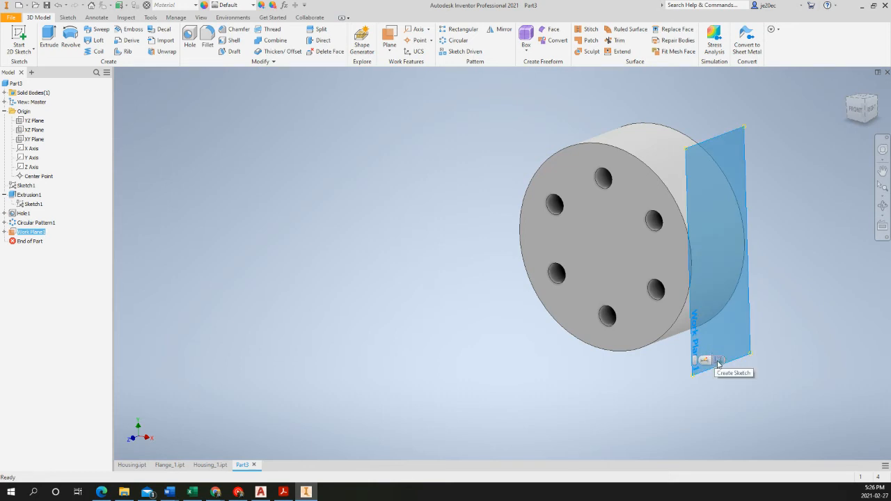
{"action": "left_click", "coordinate": [719, 361]}
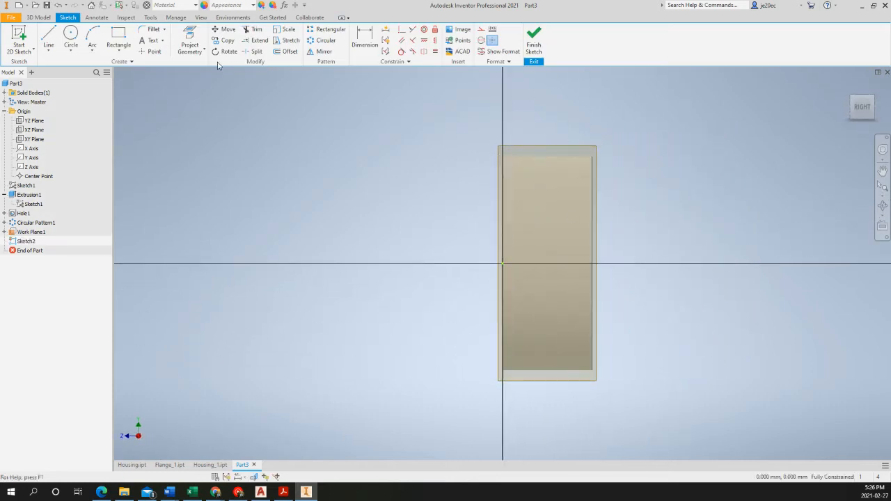
{"action": "left_click", "coordinate": [186, 36]}
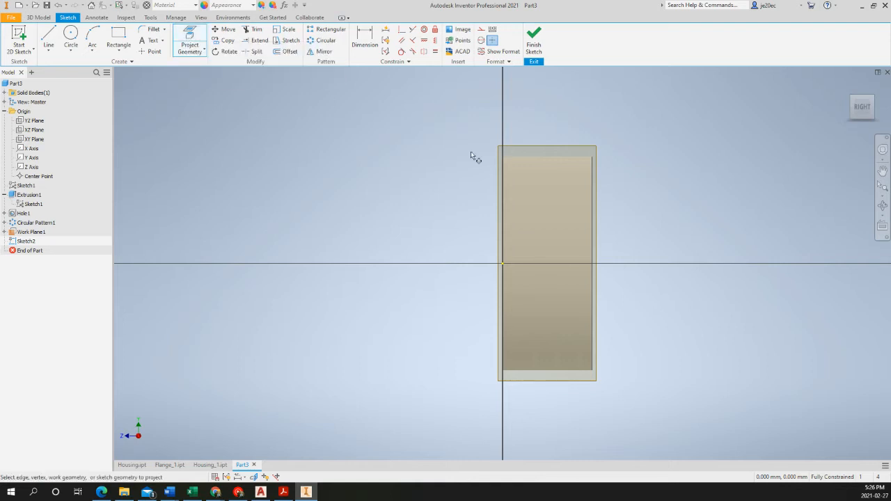
{"action": "left_click", "coordinate": [545, 246]}
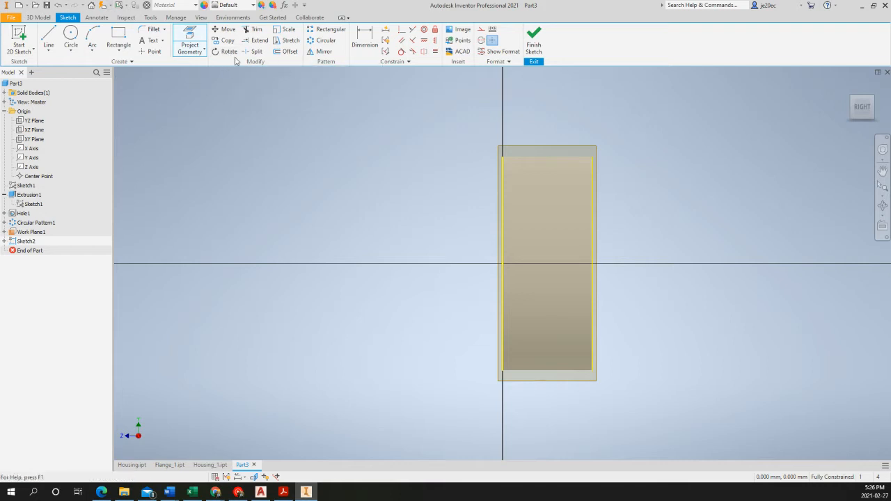
Step: Offset the projected rear edge of the cylinder 26 mm inward
{"action": "left_click", "coordinate": [285, 52]}
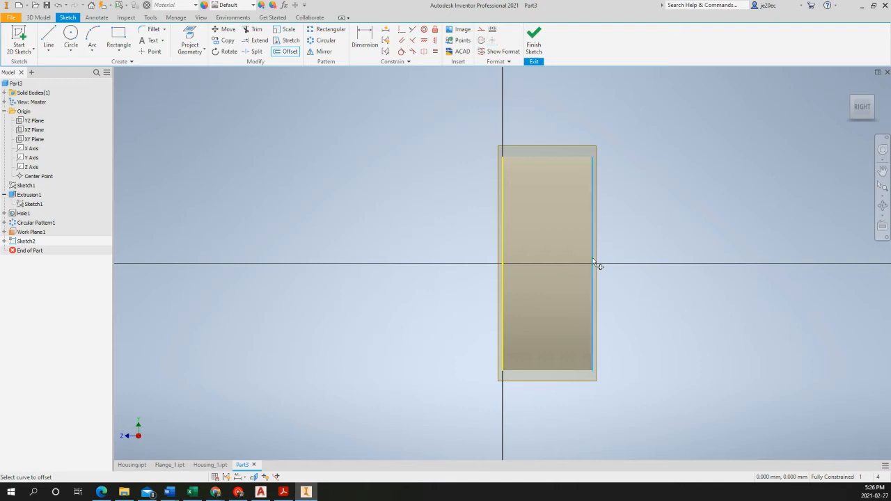
{"action": "left_click", "coordinate": [593, 263]}
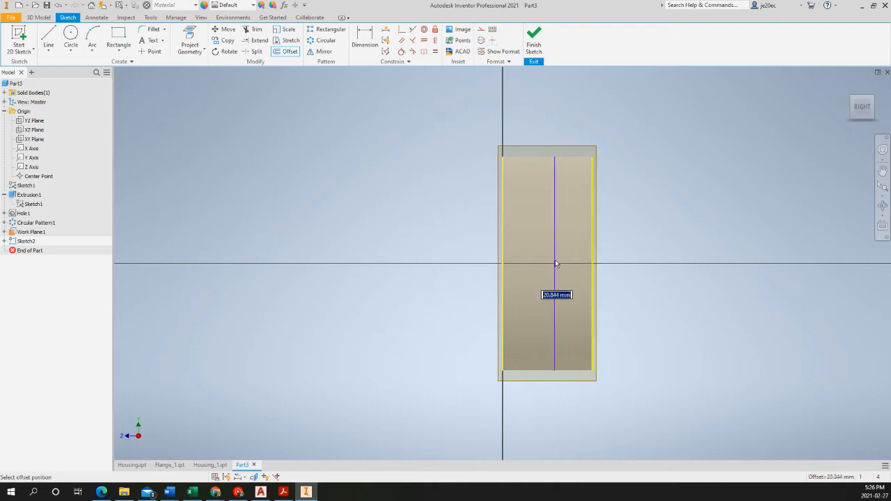
{"action": "type", "text": "26"}
{"action": "key", "text": "Return"}
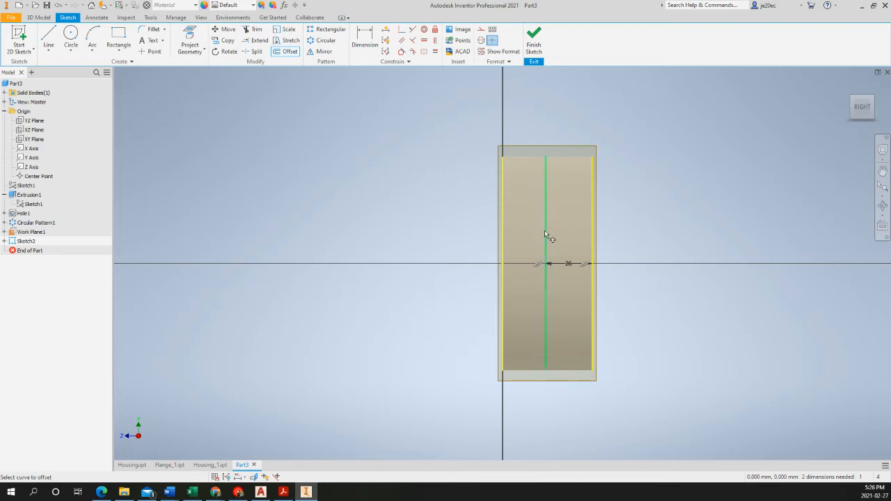
{"action": "key", "text": "Escape"}
Step: Convert the offset line to construction geometry and move its 26 mm dimension to the sketch's upper half
{"action": "right_click", "coordinate": [547, 245]}
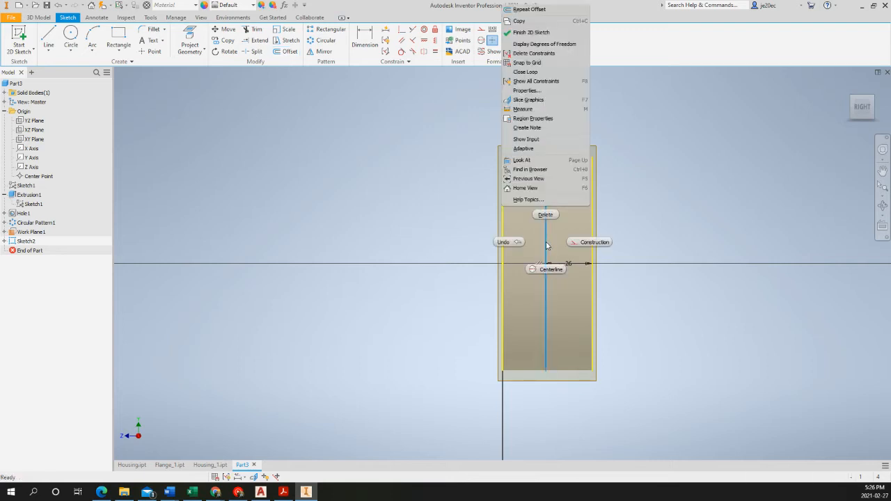
{"action": "left_click", "coordinate": [573, 243]}
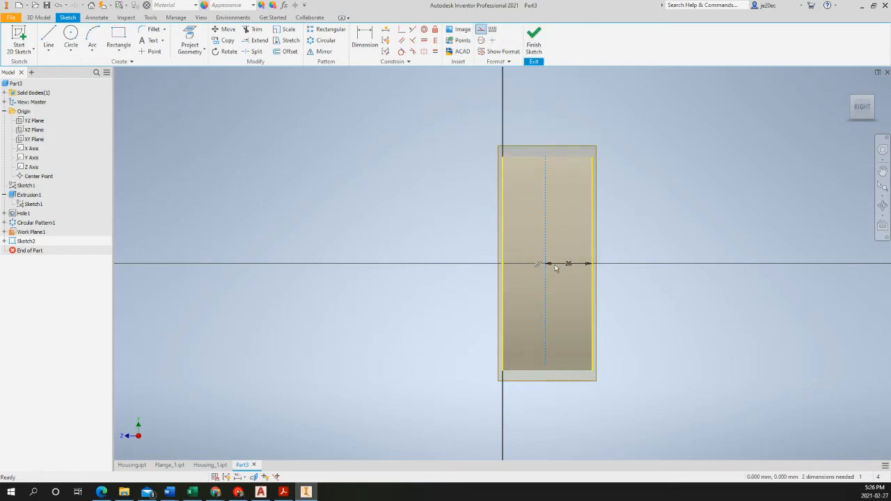
{"action": "left_click_drag", "start_coordinate": [569, 264], "coordinate": [568, 201]}
Step: Draw a horizontal line across the cylinder's side, joining the midpoints of the two projected edges
{"action": "left_click", "coordinate": [48, 35]}
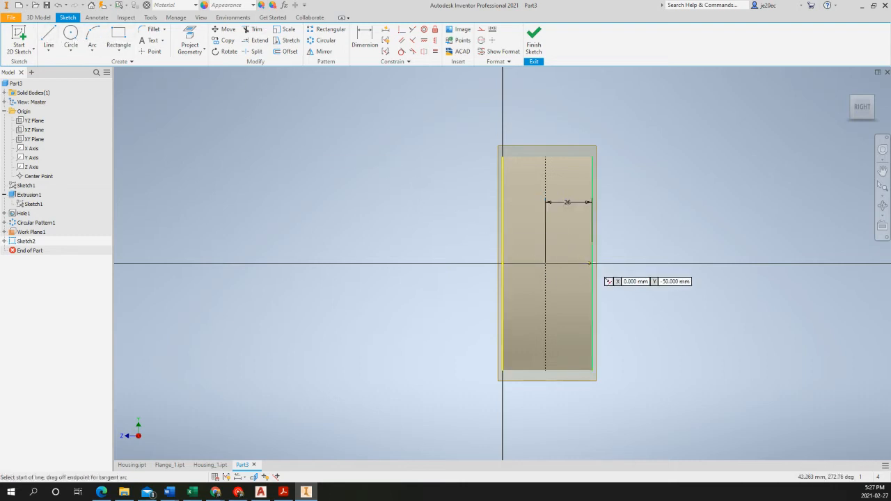
{"action": "left_click", "coordinate": [592, 263]}
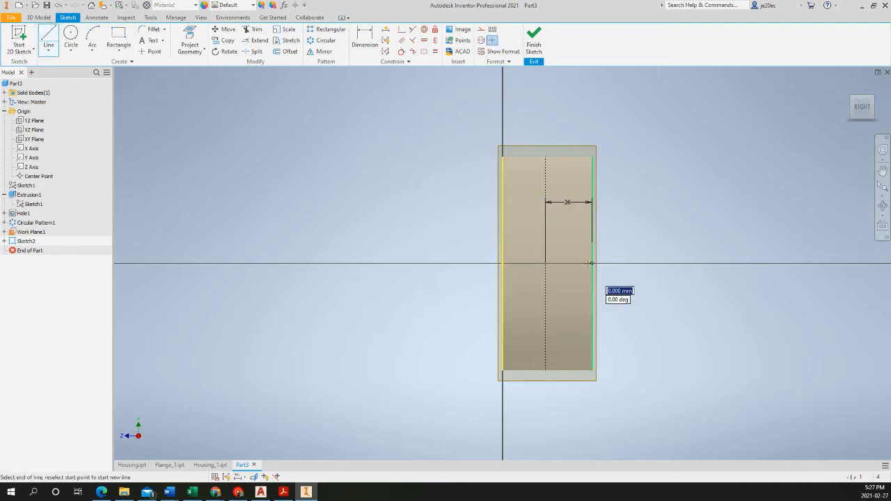
{"action": "left_click", "coordinate": [503, 263]}
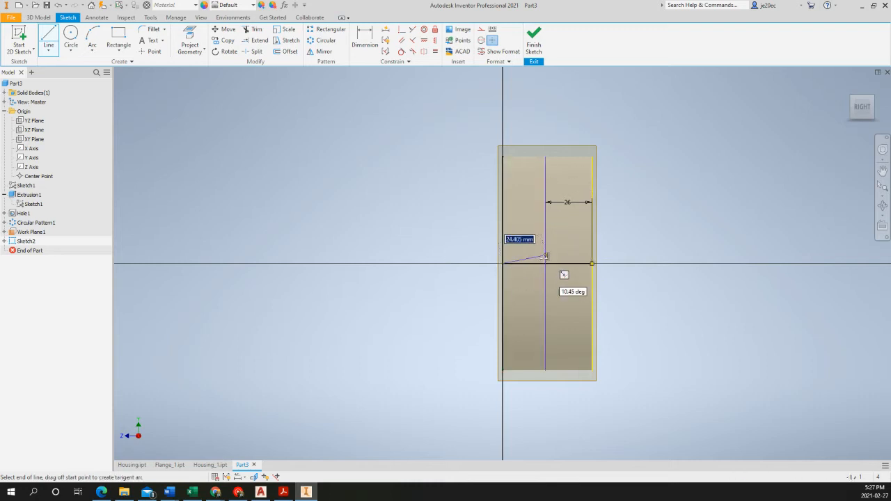
{"action": "key", "text": "Escape"}
Step: Convert the horizontal line across the cylinder's side to a centerline
{"action": "right_click", "coordinate": [530, 266]}
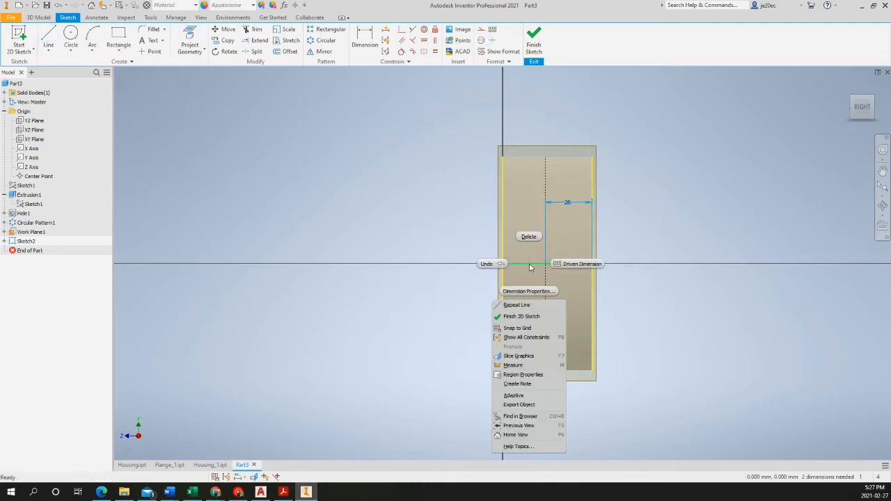
{"action": "key", "text": "Escape"}
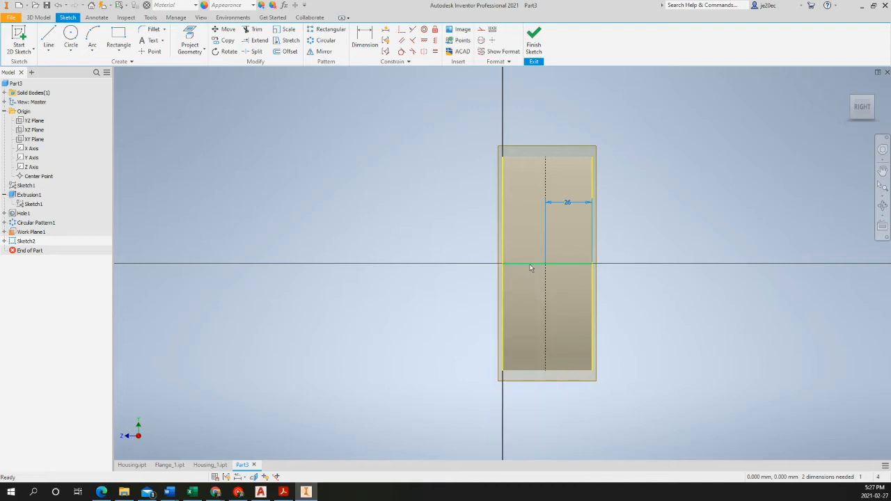
{"action": "right_click", "coordinate": [530, 267]}
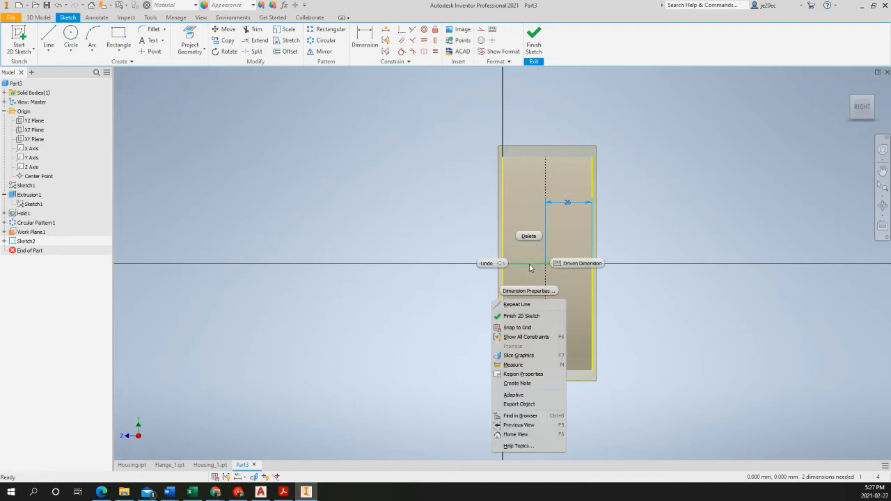
{"action": "key", "text": "Escape"}
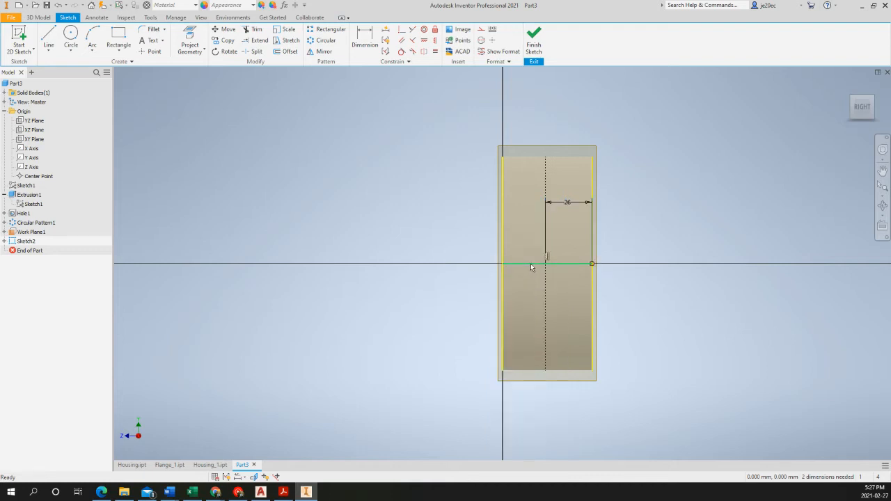
{"action": "right_click", "coordinate": [531, 267]}
{"action": "left_click", "coordinate": [534, 291]}
Step: Draw concentric 16 mm and 30 mm diameter circles where the construction line crosses the centerline, and finish the sketch
{"action": "left_click", "coordinate": [70, 33]}
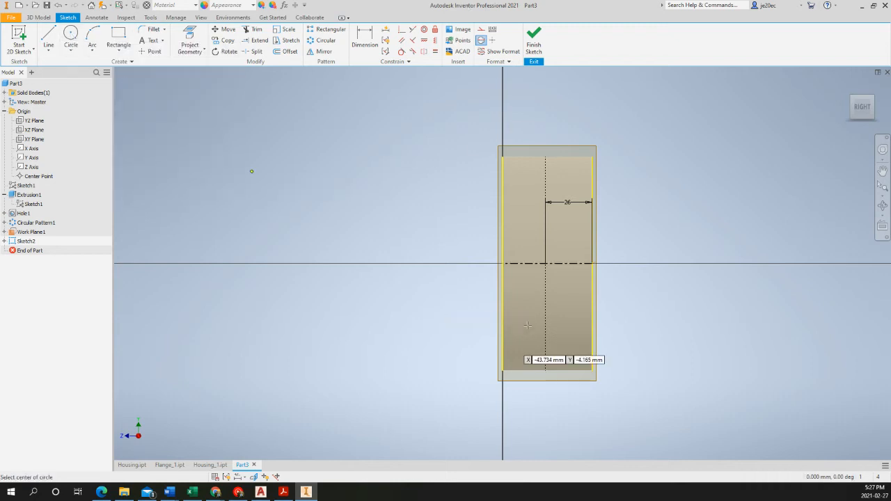
{"action": "left_click", "coordinate": [545, 264]}
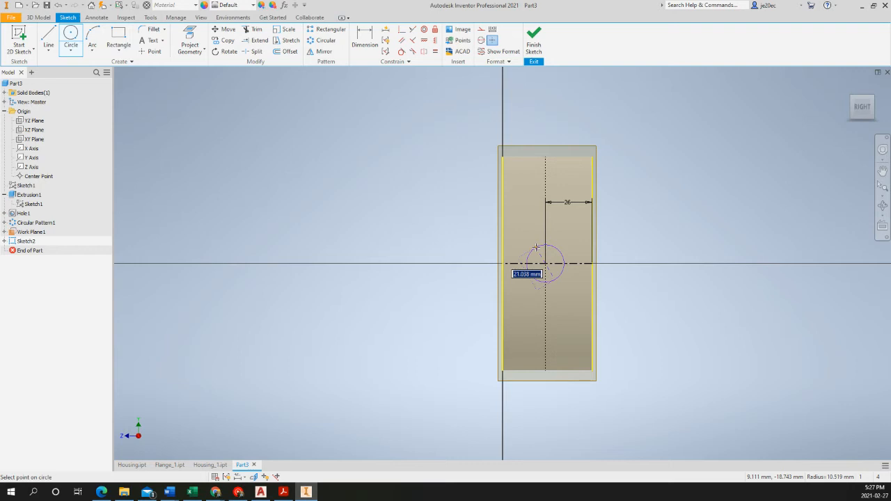
{"action": "type", "text": "16"}
{"action": "key", "text": "Return"}
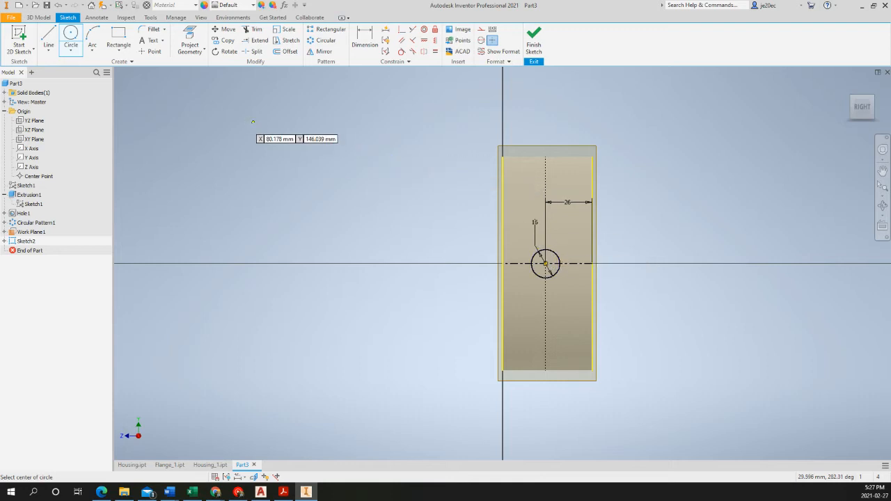
{"action": "left_click", "coordinate": [546, 263]}
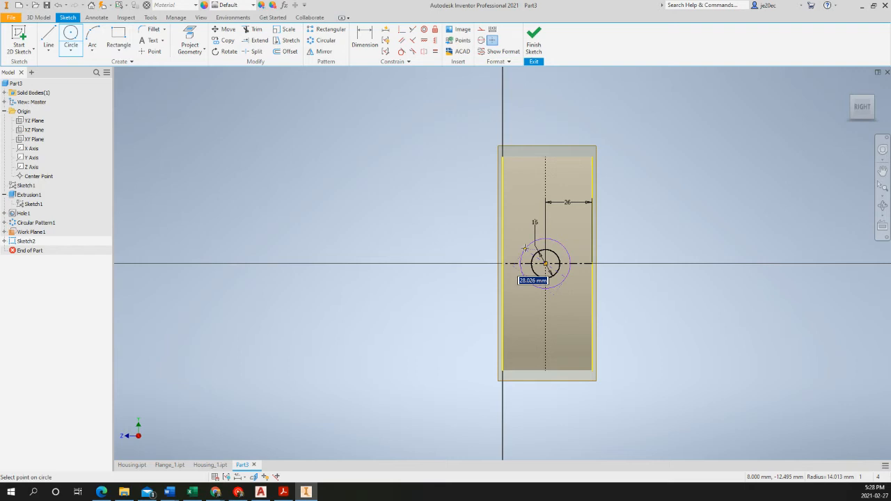
{"action": "type", "text": "30"}
{"action": "key", "text": "Return"}
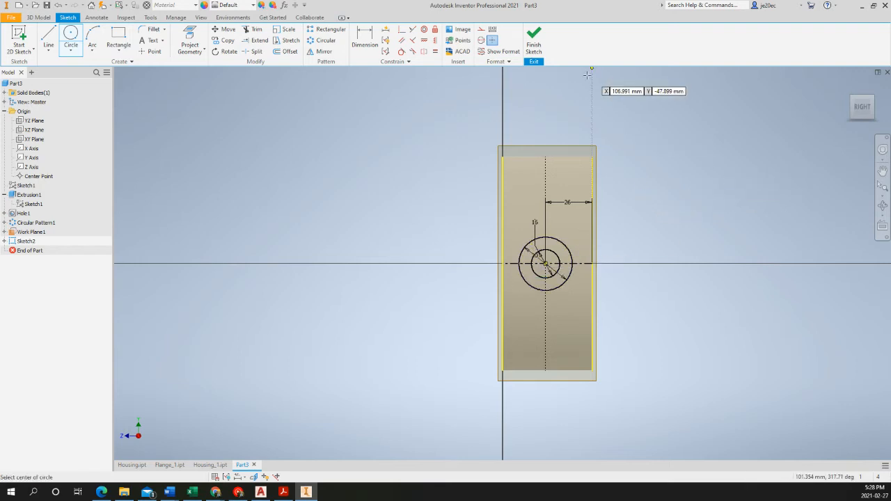
{"action": "left_click", "coordinate": [534, 40]}
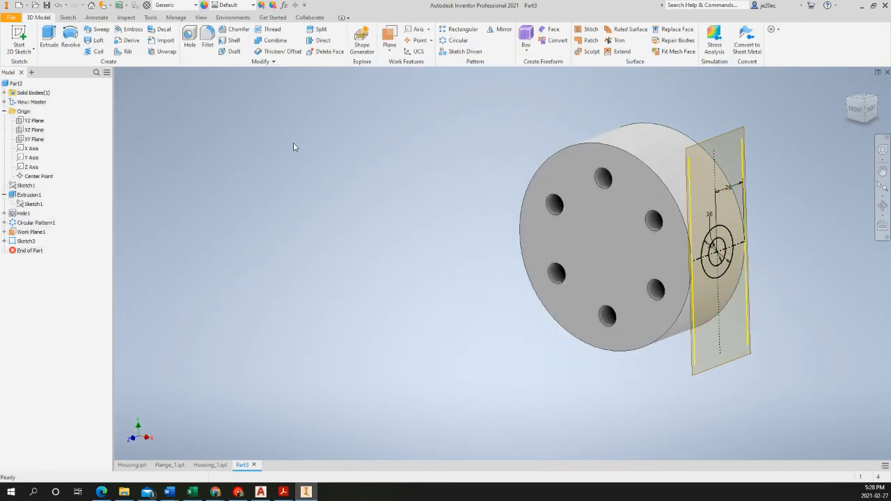
Step: Extrude both halves of the 16 mm circle as a cut 50 mm deep into the cylinder's side
{"action": "left_click", "coordinate": [53, 47]}
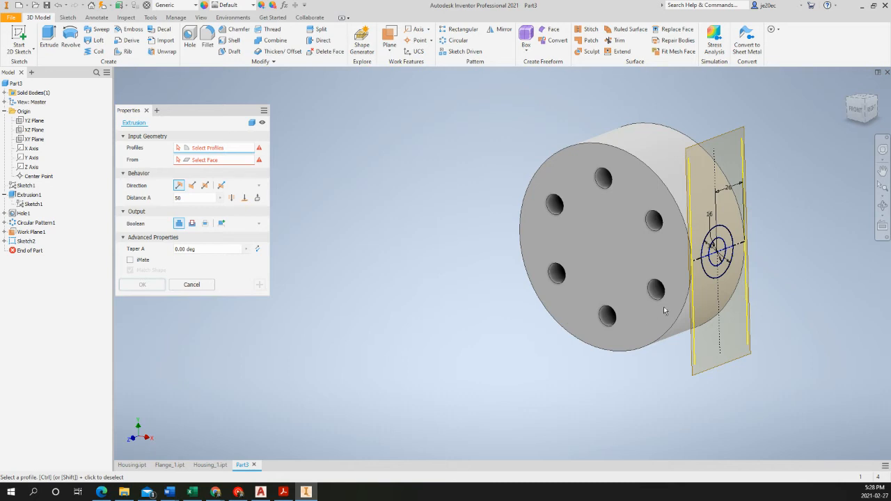
{"action": "left_click", "coordinate": [722, 249]}
{"action": "left_click", "coordinate": [722, 248]}
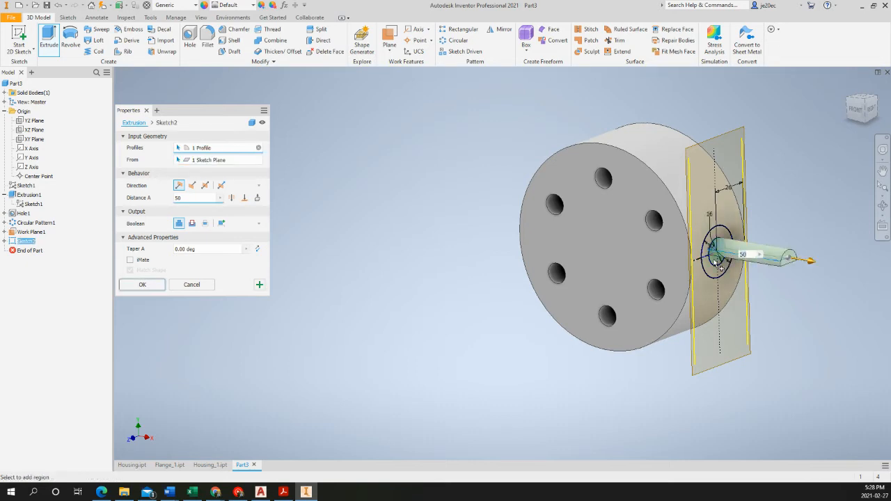
{"action": "left_click", "coordinate": [714, 262]}
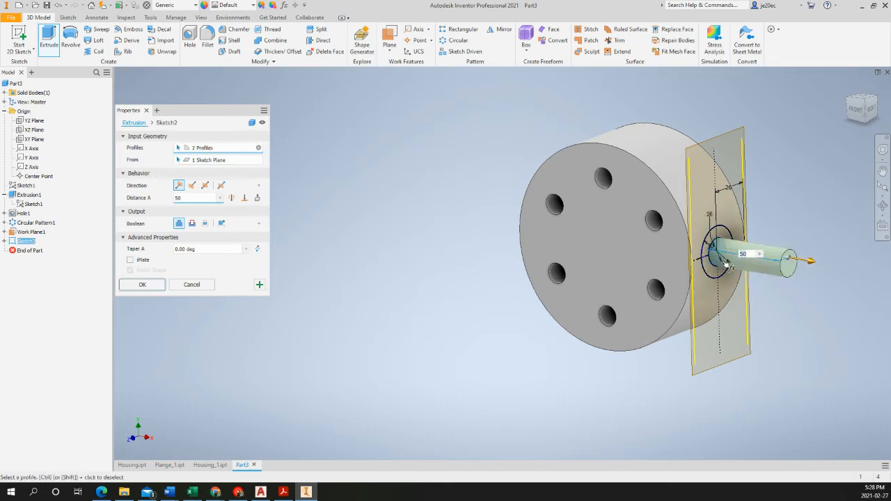
{"action": "left_click", "coordinate": [193, 223]}
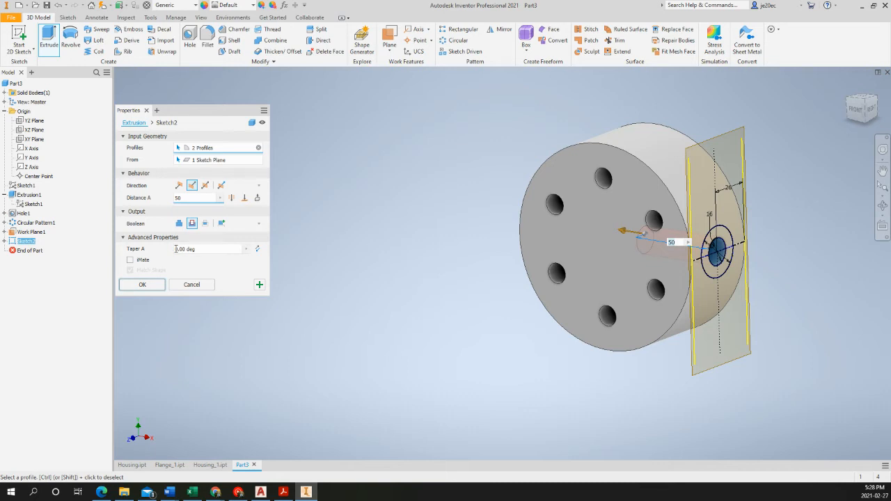
{"action": "left_click", "coordinate": [142, 284]}
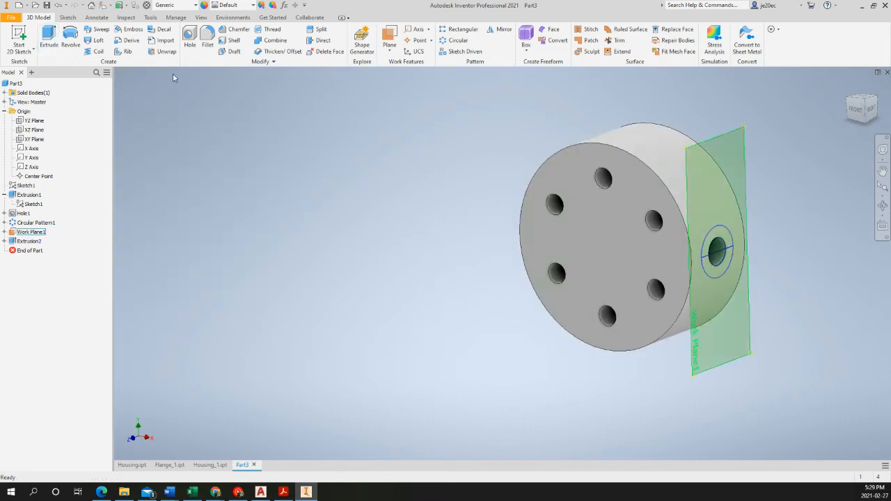
Step: Make the side-hole sketch consumed by the latest cut visible again
{"action": "key", "text": "s"}
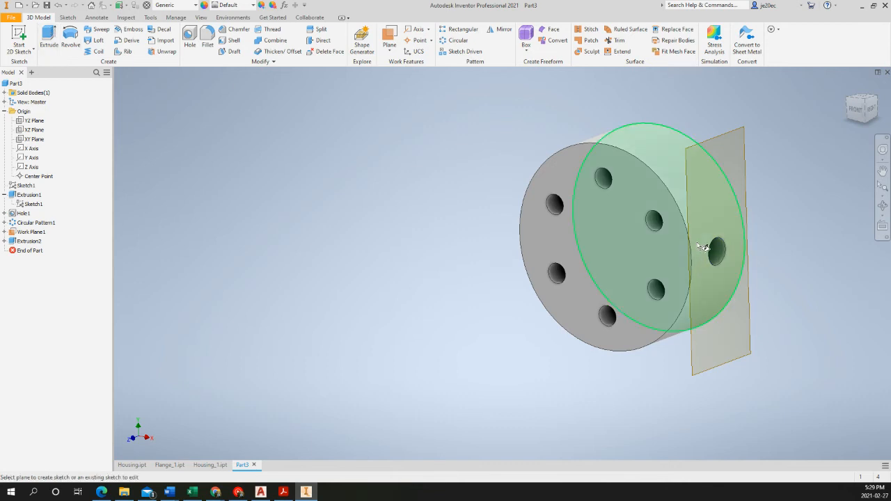
{"action": "key", "text": "Escape"}
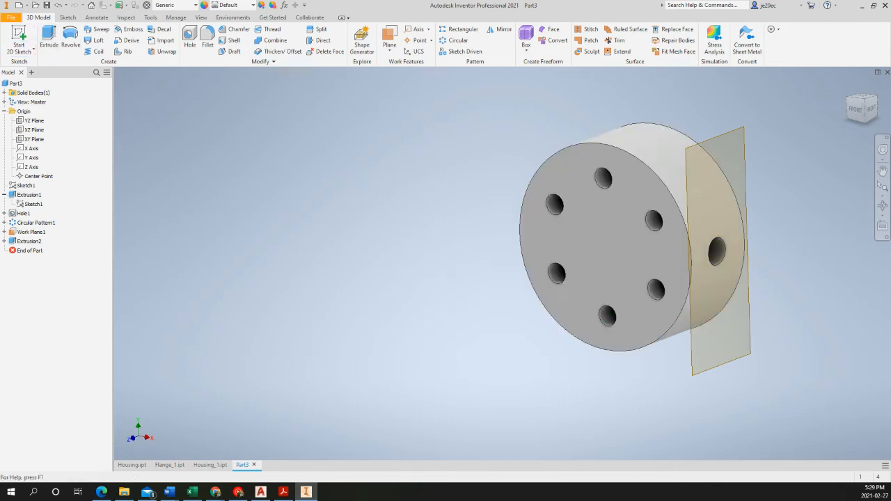
{"action": "left_click", "coordinate": [4, 241]}
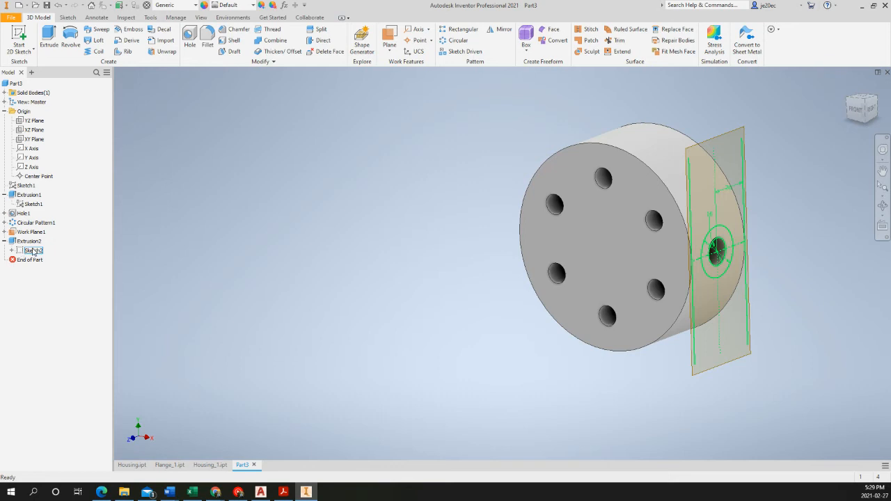
{"action": "right_click", "coordinate": [33, 251]}
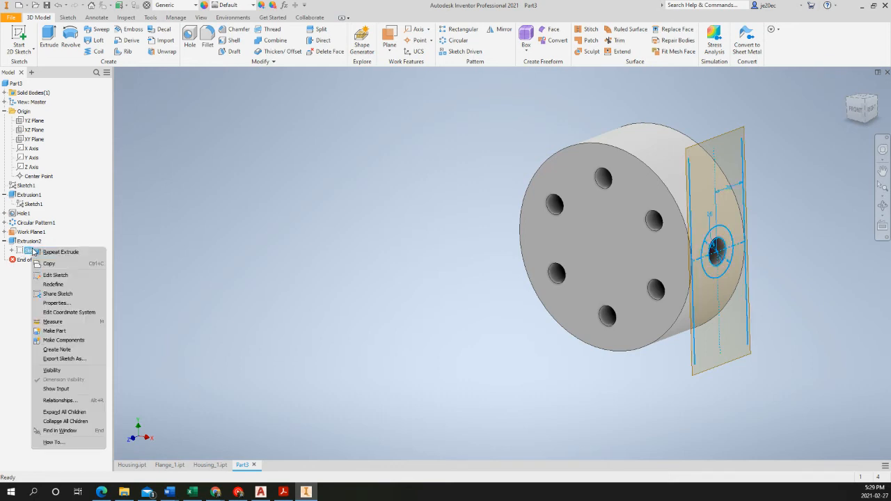
{"action": "left_click", "coordinate": [53, 371]}
Step: Extrude both halves of the ring between the 16 mm and 30 mm circles as an 8 mm deep cut into the cylinder
{"action": "key", "text": "e"}
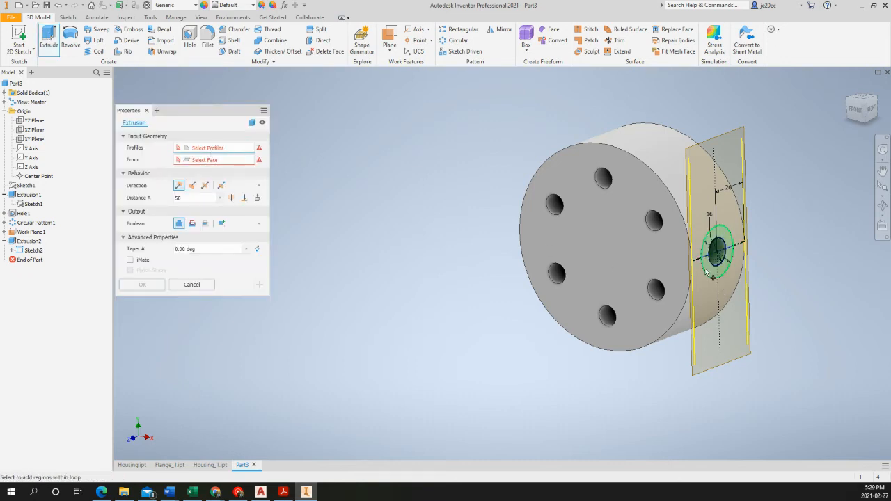
{"action": "left_click", "coordinate": [710, 272]}
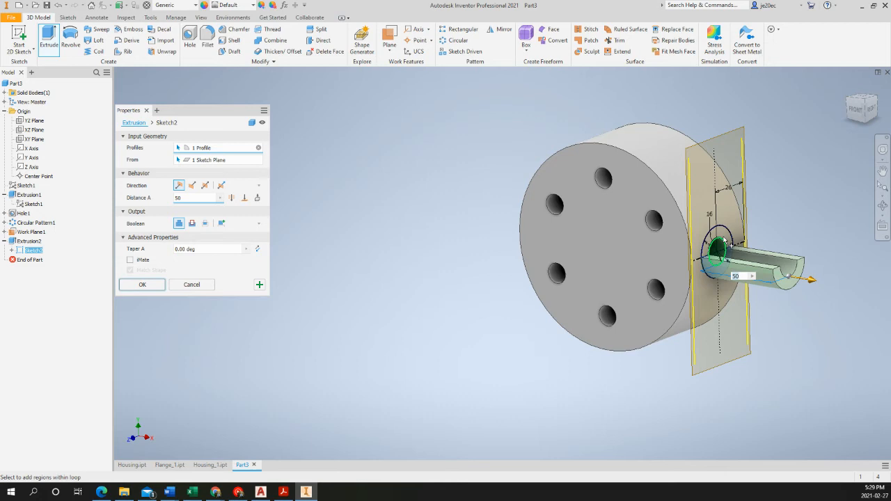
{"action": "left_click", "coordinate": [728, 240]}
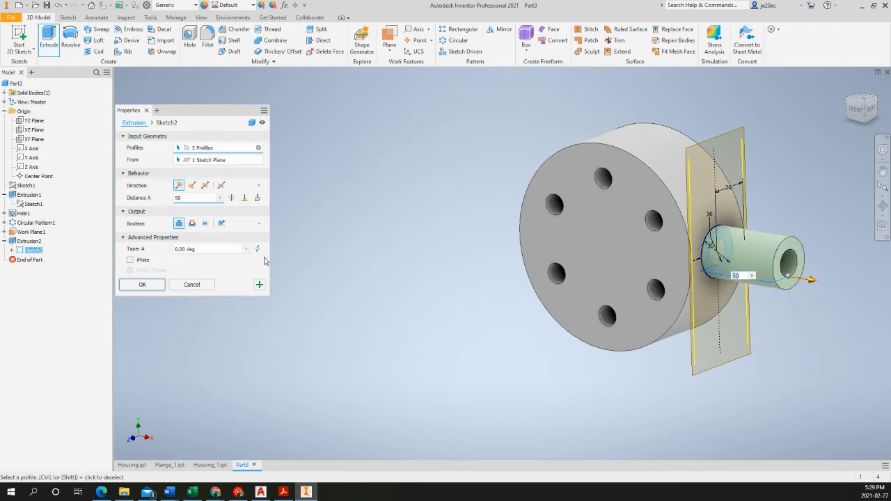
{"action": "left_click", "coordinate": [193, 224]}
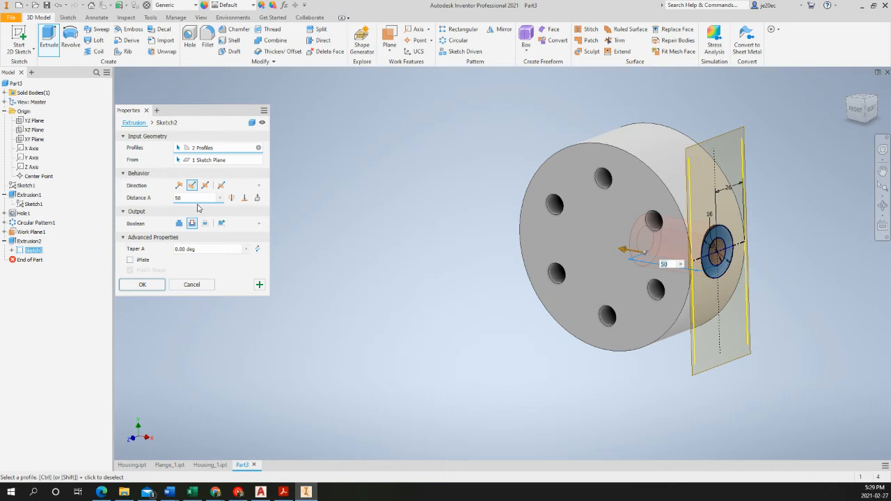
{"action": "left_click_drag", "start_coordinate": [188, 198], "coordinate": [178, 196]}
{"action": "type", "text": "8"}
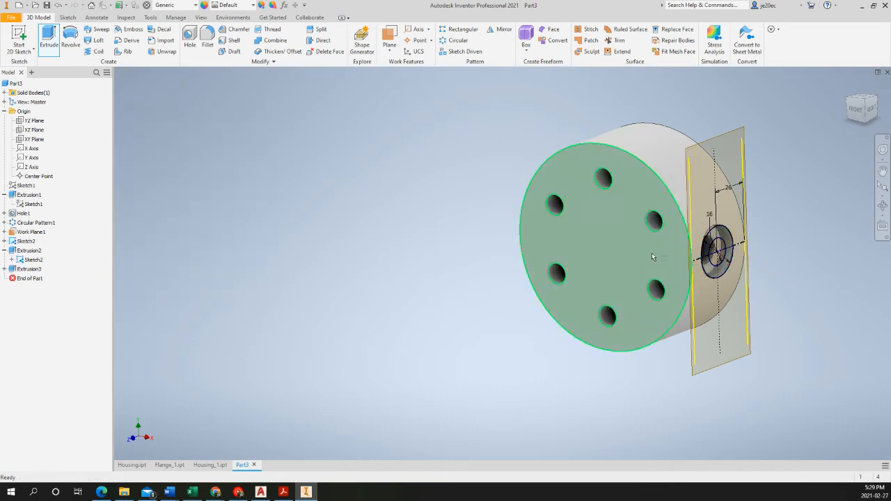
Step: Hide the two-circle sketch and the offset work plane
{"action": "right_click", "coordinate": [32, 261]}
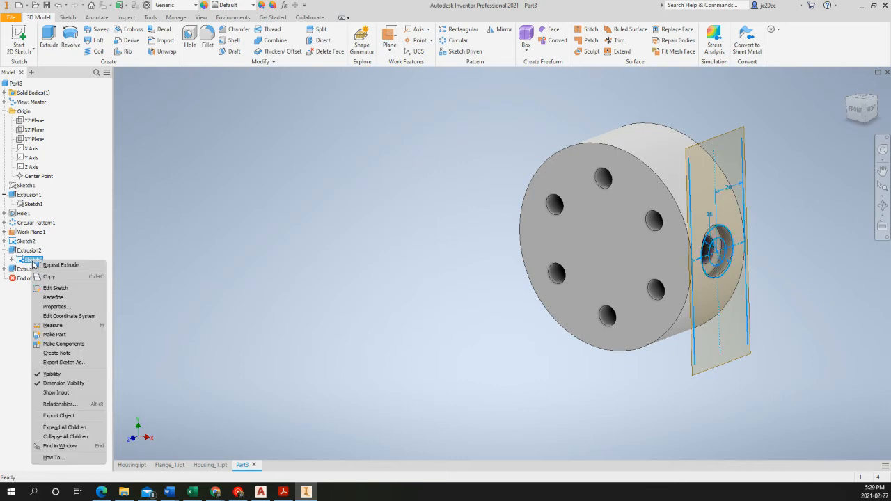
{"action": "left_click", "coordinate": [56, 376]}
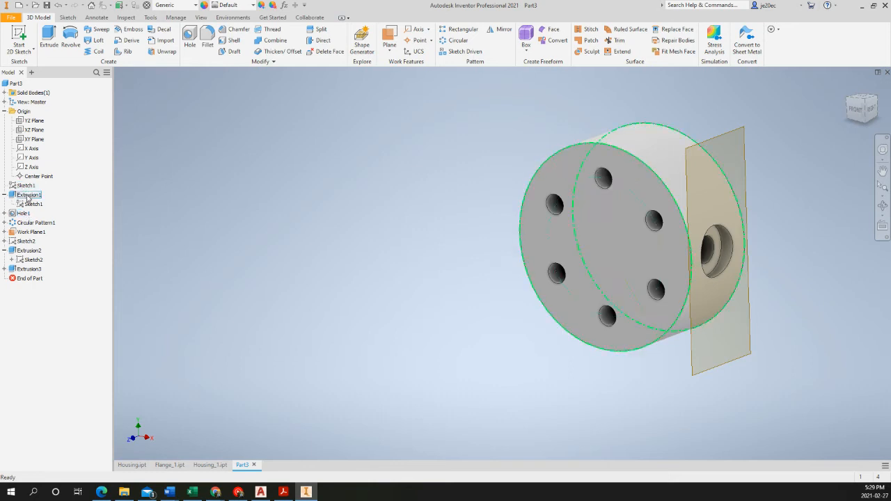
{"action": "right_click", "coordinate": [24, 233]}
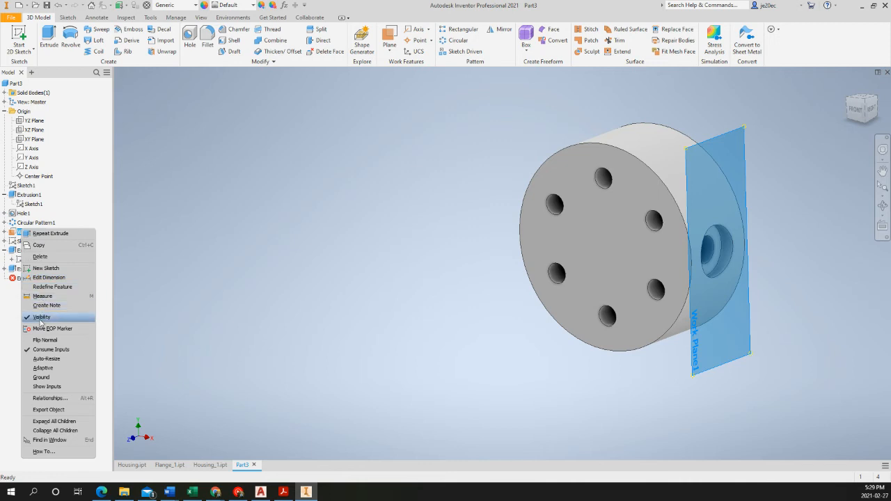
{"action": "left_click", "coordinate": [42, 318]}
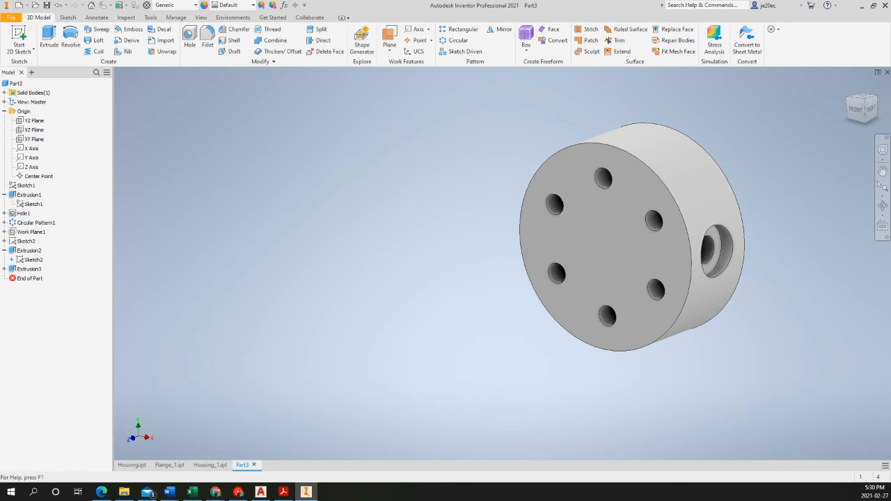
Step: Create a new part and start a 2D sketch on the XY plane
{"action": "left_click", "coordinate": [18, 5]}
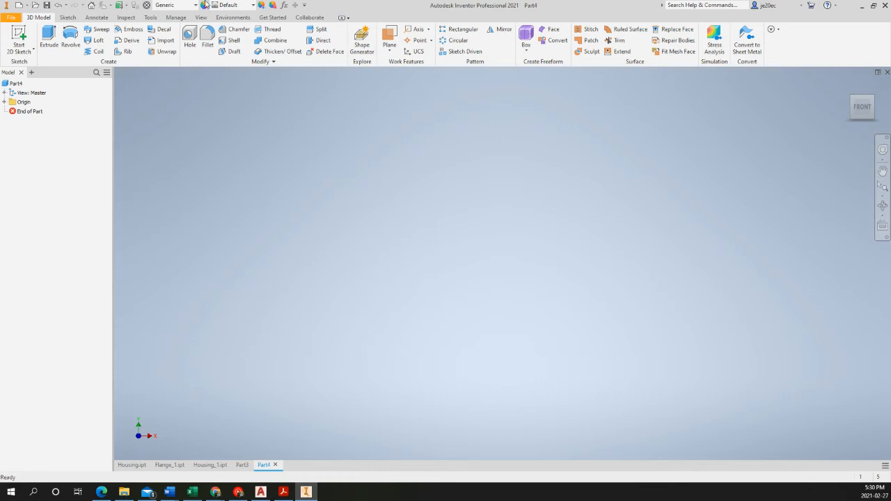
{"action": "left_click", "coordinate": [12, 35]}
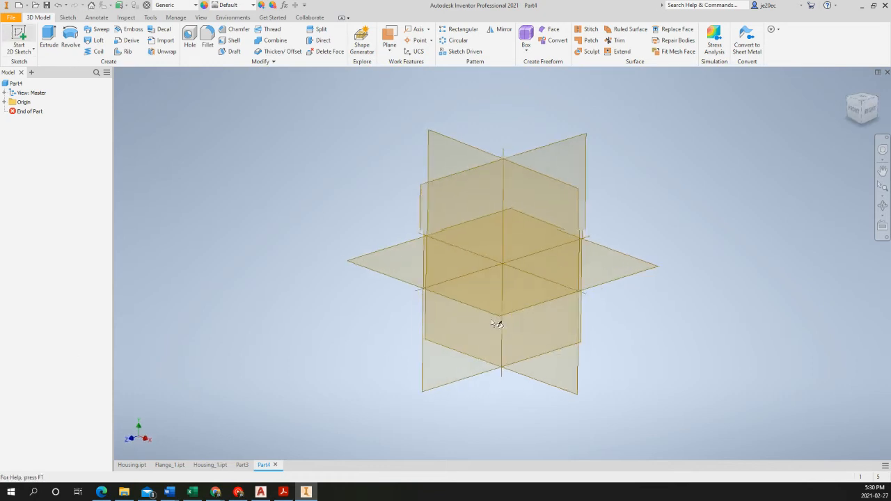
{"action": "left_click", "coordinate": [532, 232]}
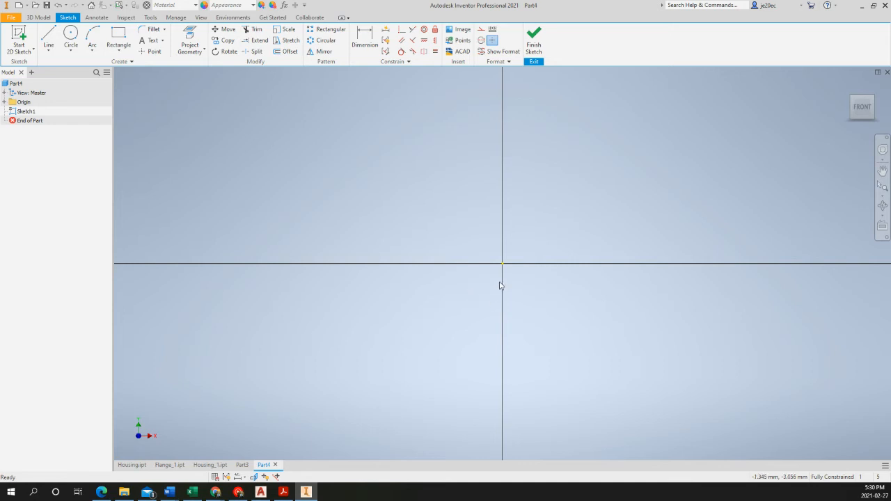
Step: Draw a circle centred on the origin and set its diameter to 96 mm
{"action": "left_click", "coordinate": [71, 37]}
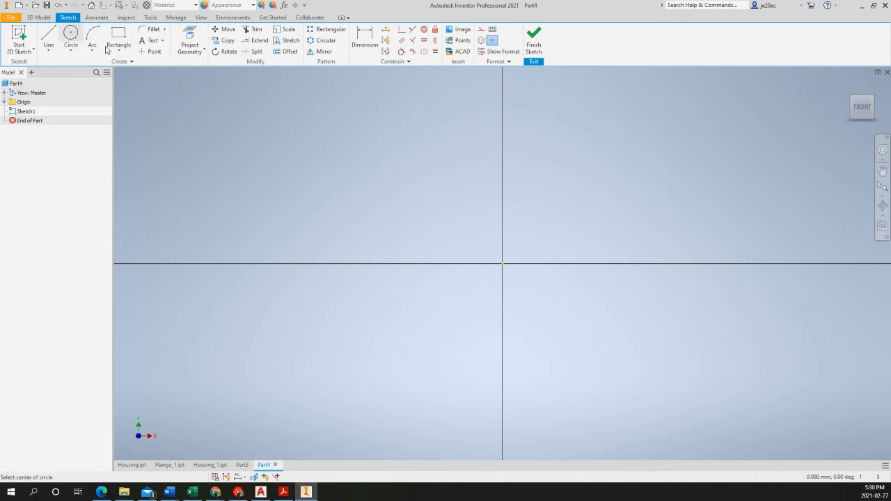
{"action": "left_click", "coordinate": [502, 263]}
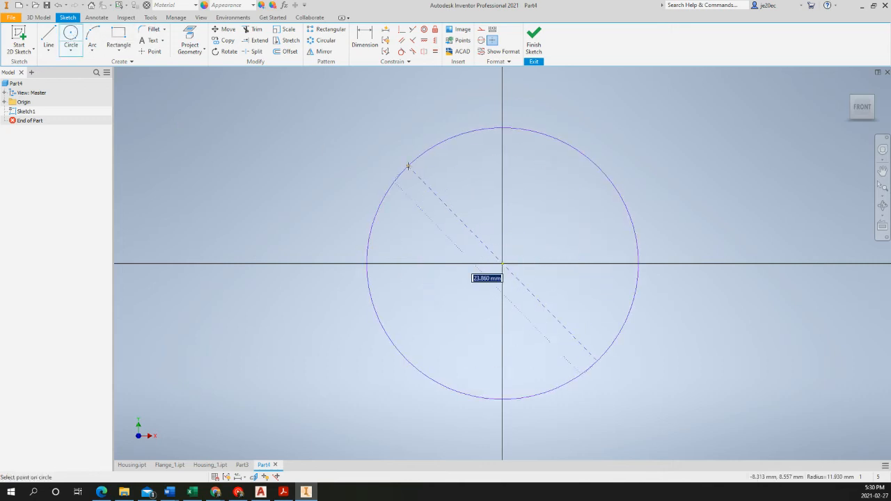
{"action": "left_click", "coordinate": [408, 166]}
{"action": "left_click", "coordinate": [362, 39]}
{"action": "left_click", "coordinate": [418, 159]}
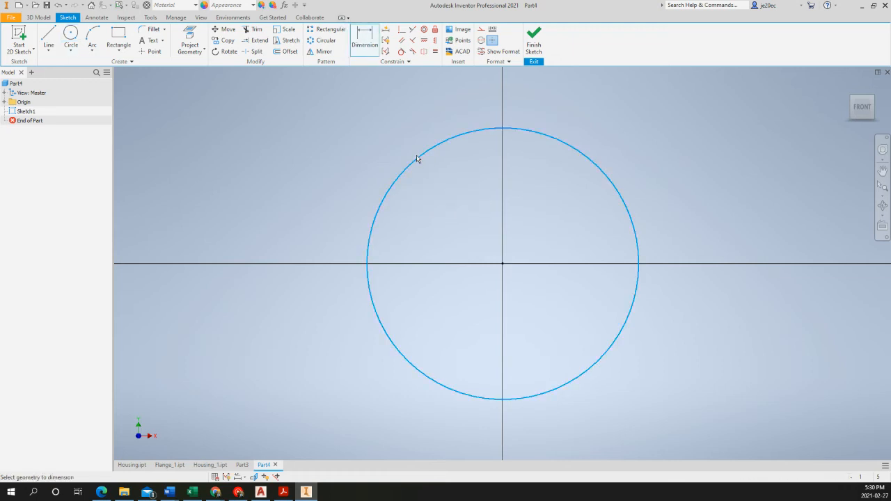
{"action": "left_click", "coordinate": [365, 123]}
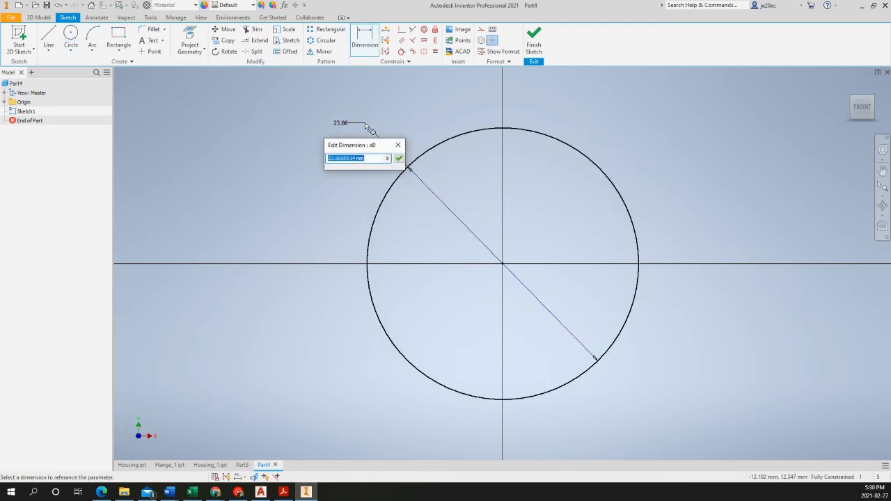
{"action": "type", "text": "95"}
{"action": "key", "text": "Return"}
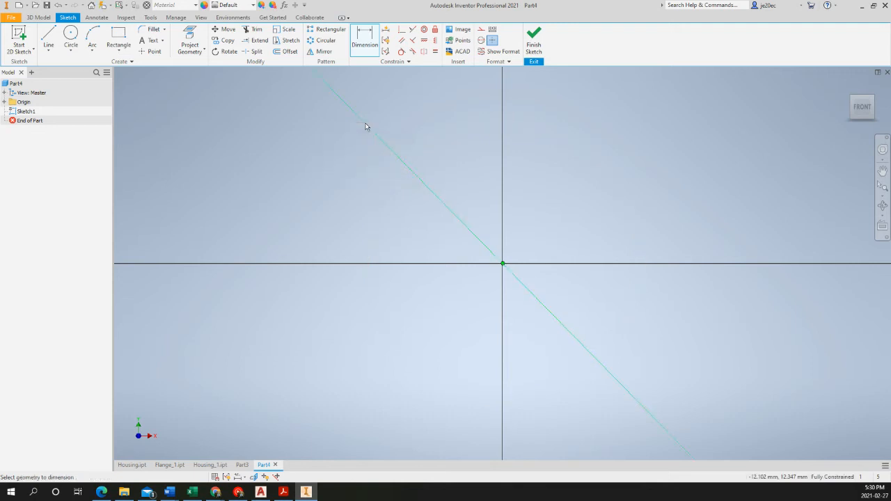
{"action": "scroll", "coordinate": [367, 131], "scroll_direction": "down", "scroll_amount": 5}
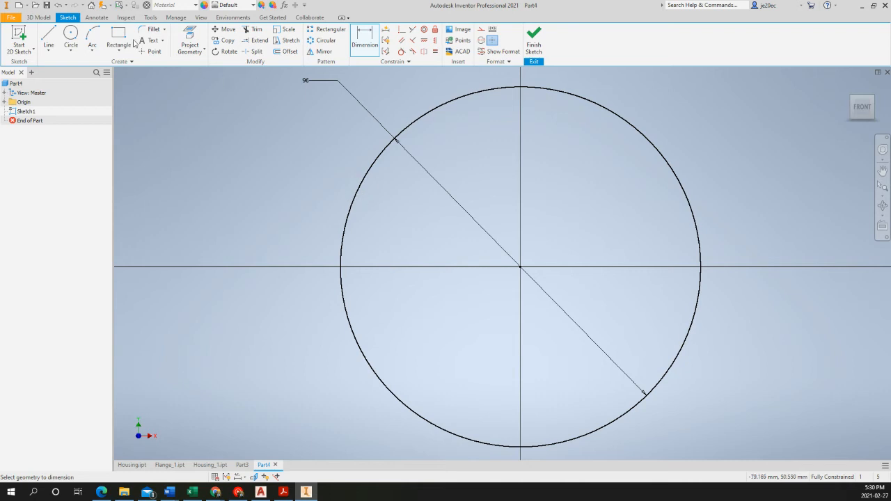
Step: Draw a horizontal line from the origin leftward past the 96 mm circle and set its length to 58 mm
{"action": "left_click", "coordinate": [48, 38]}
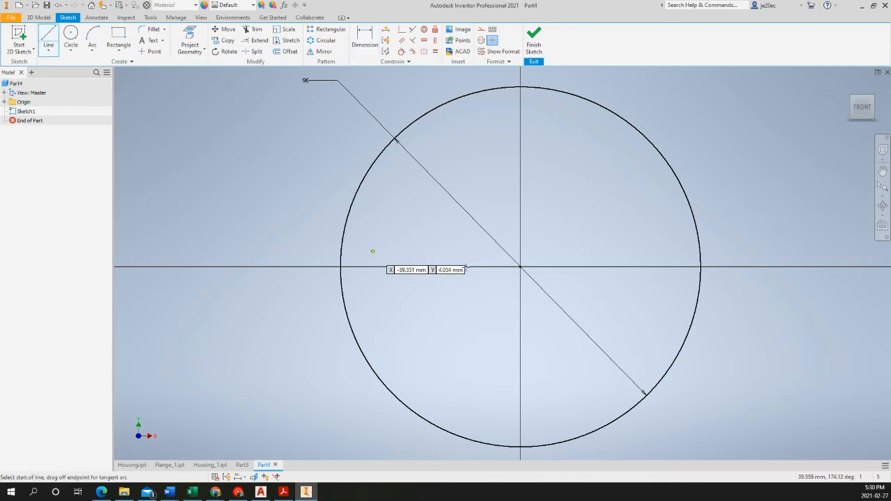
{"action": "left_click", "coordinate": [521, 266]}
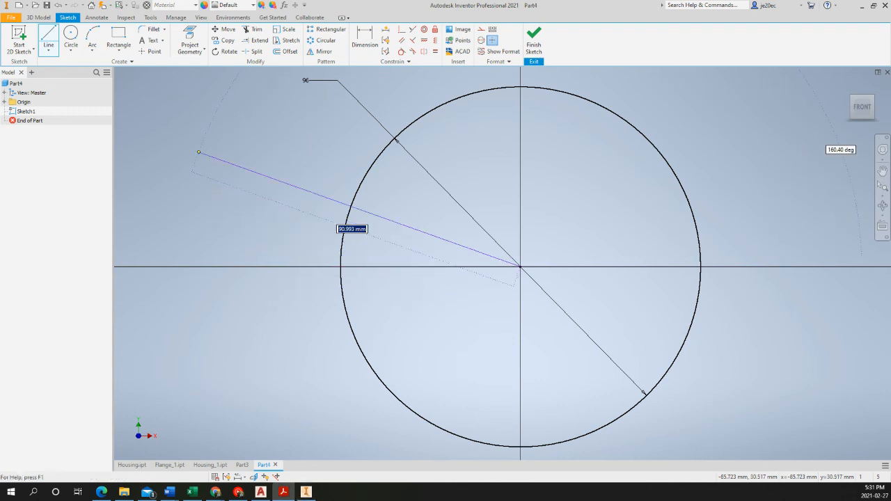
{"action": "left_click", "coordinate": [260, 266]}
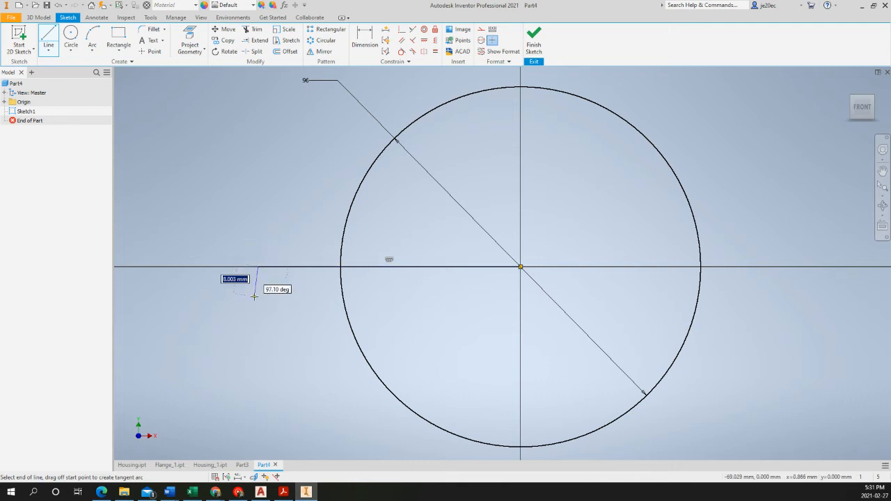
{"action": "key", "text": "Escape"}
{"action": "key", "text": "d"}
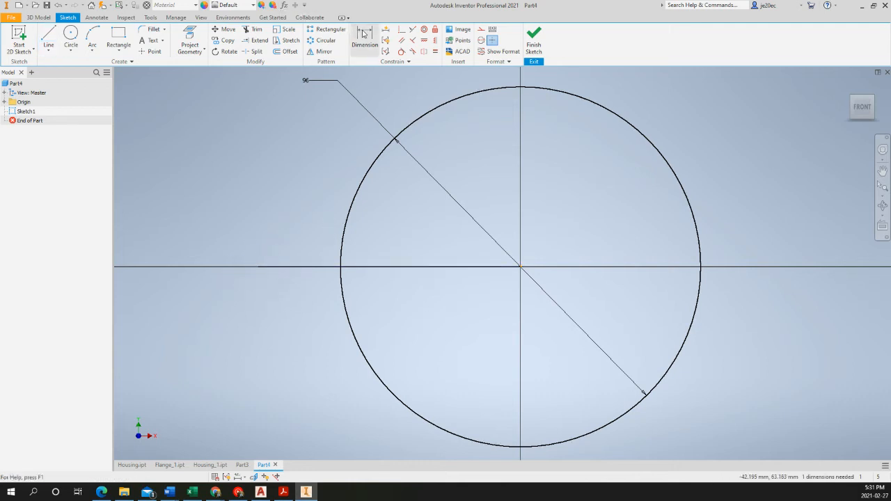
{"action": "left_click", "coordinate": [314, 267]}
{"action": "left_click", "coordinate": [300, 317]}
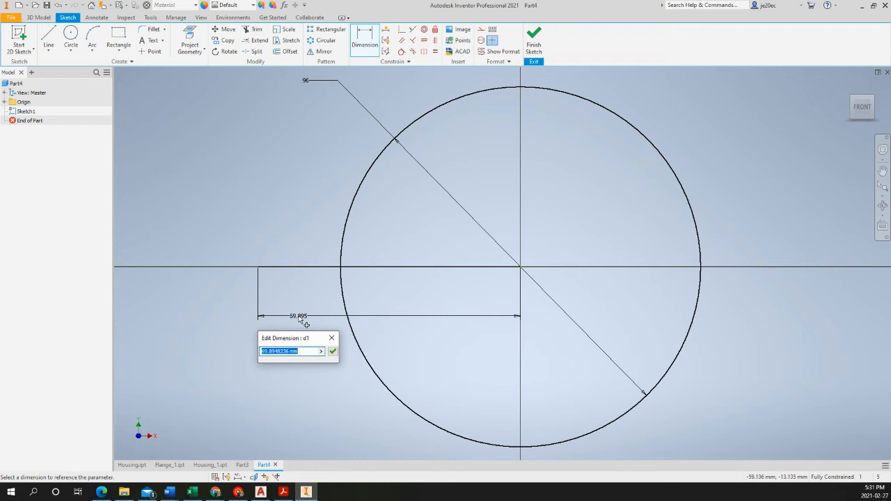
{"action": "type", "text": "58"}
{"action": "key", "text": "Return"}
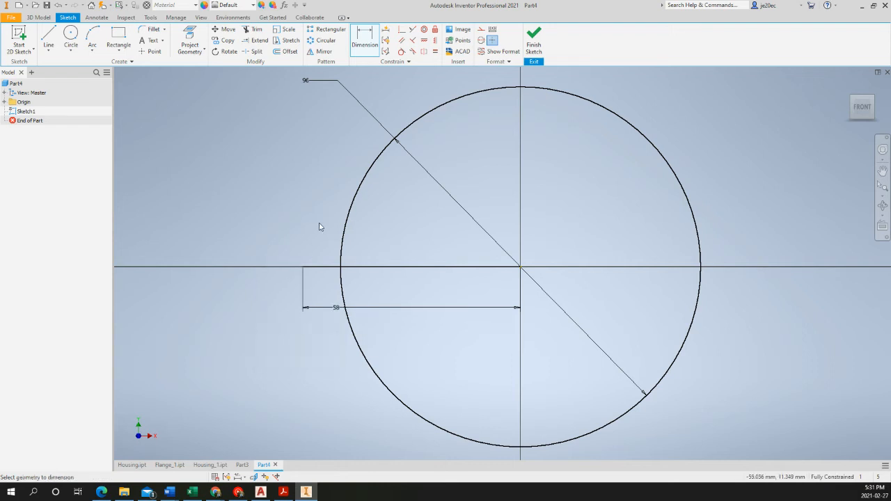
Step: Convert the 58 mm horizontal line to a centerline
{"action": "right_click", "coordinate": [393, 270]}
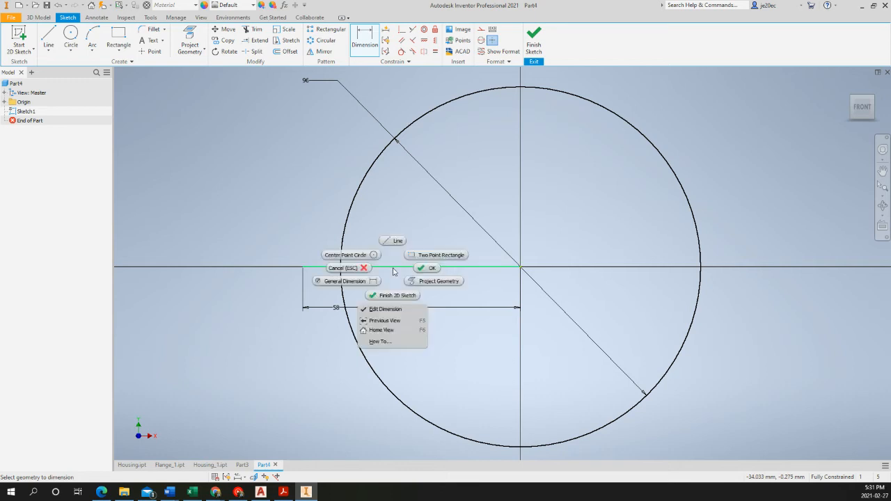
{"action": "key", "text": "Escape"}
{"action": "left_click", "coordinate": [393, 271]}
{"action": "right_click", "coordinate": [394, 271]}
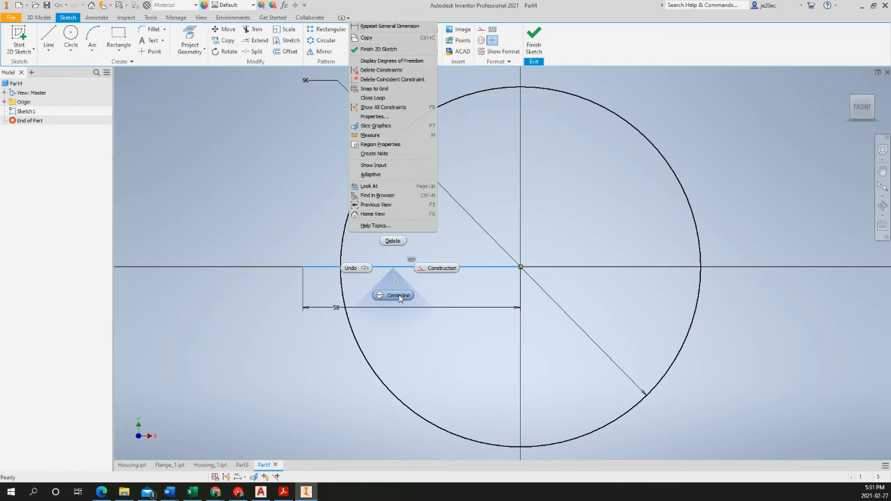
{"action": "left_click", "coordinate": [400, 298]}
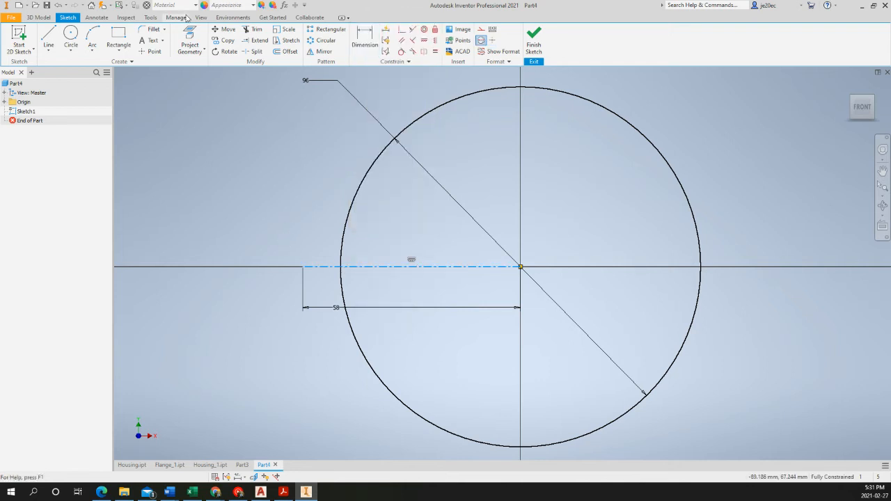
Step: Draw two concentric circles of 10 mm and 24 mm diameter centred on the centerline's outer end
{"action": "left_click", "coordinate": [71, 33]}
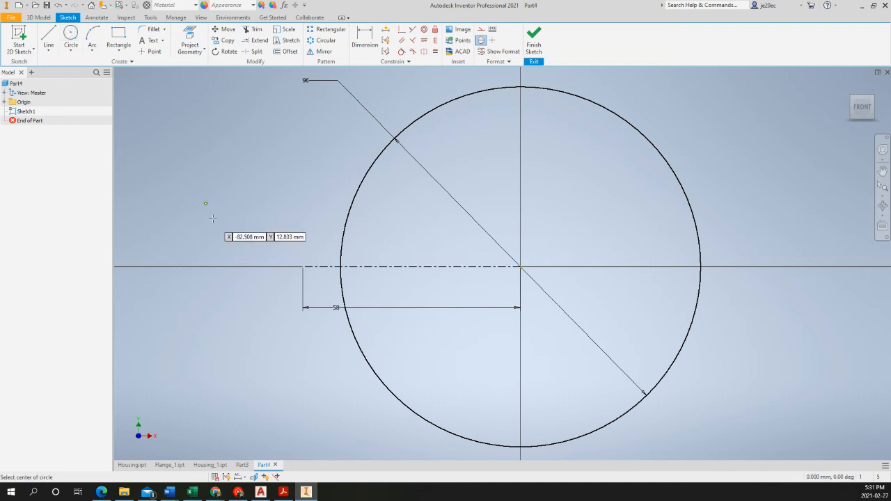
{"action": "left_click", "coordinate": [303, 266]}
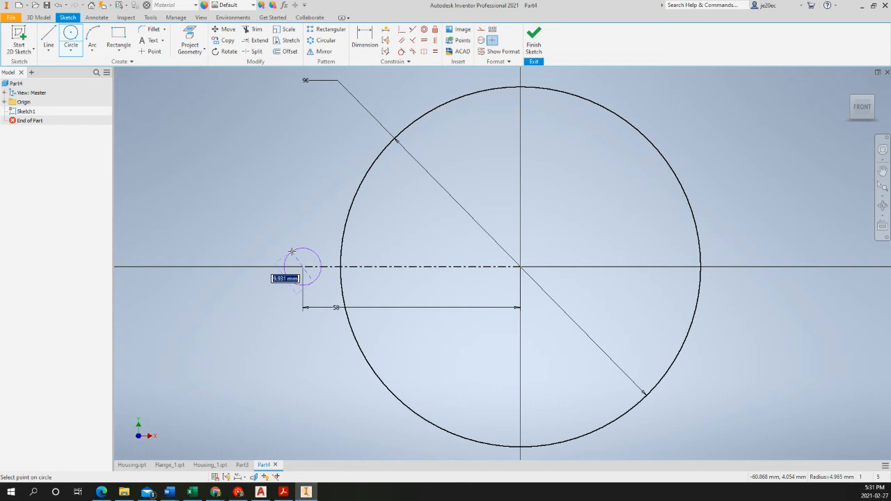
{"action": "type", "text": "10"}
{"action": "key", "text": "Return"}
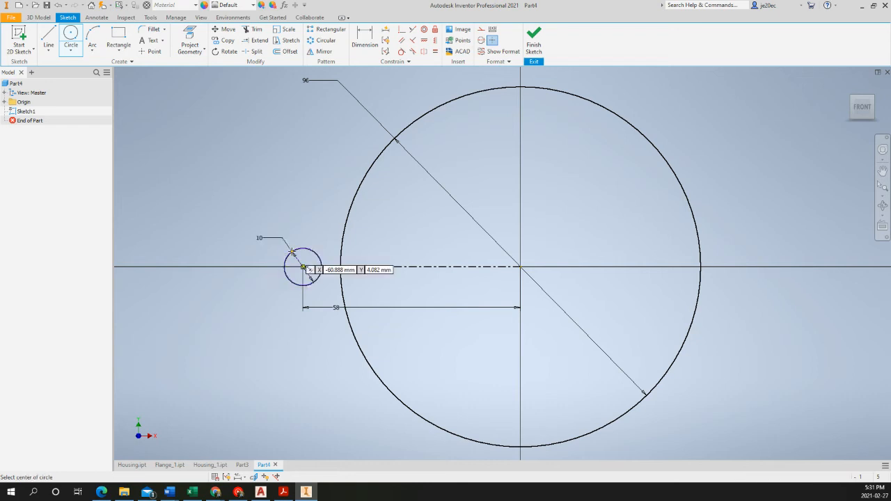
{"action": "left_click", "coordinate": [303, 267]}
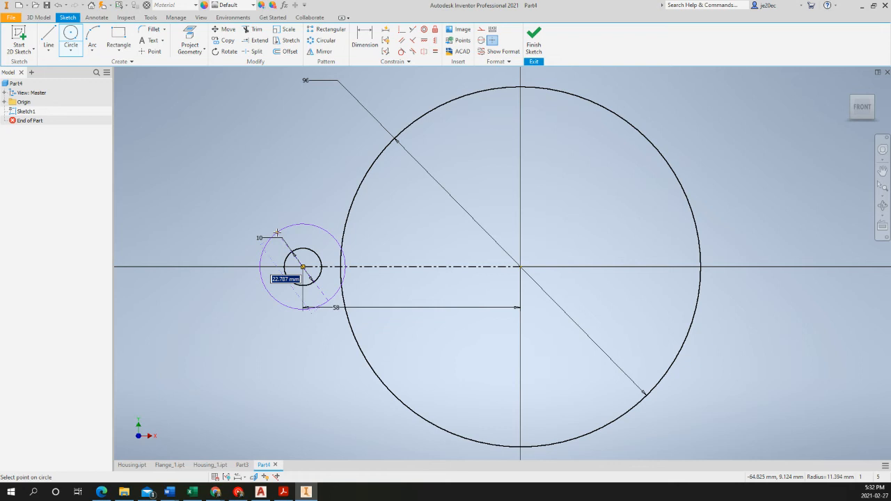
{"action": "type", "text": "24"}
{"action": "key", "text": "Return"}
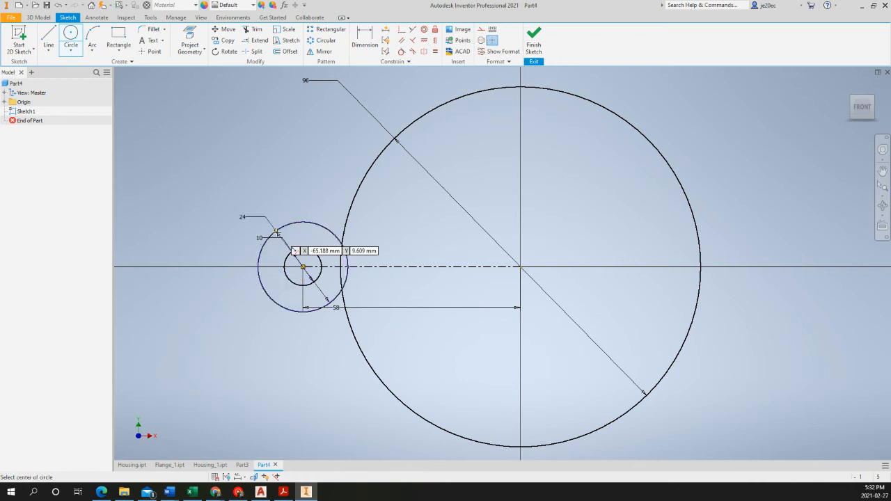
Step: Draw horizontal lines from the top and bottom of the 24 mm circle to the 96 mm circle
{"action": "key", "text": "l"}
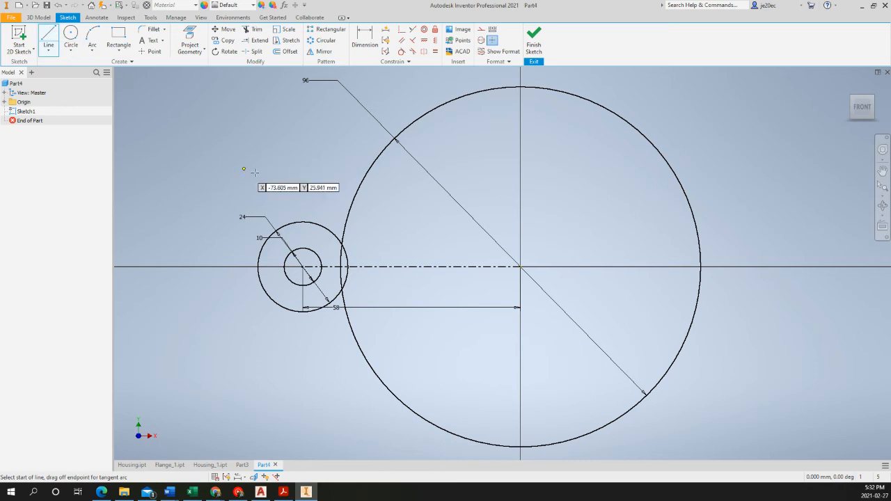
{"action": "left_click", "coordinate": [302, 221]}
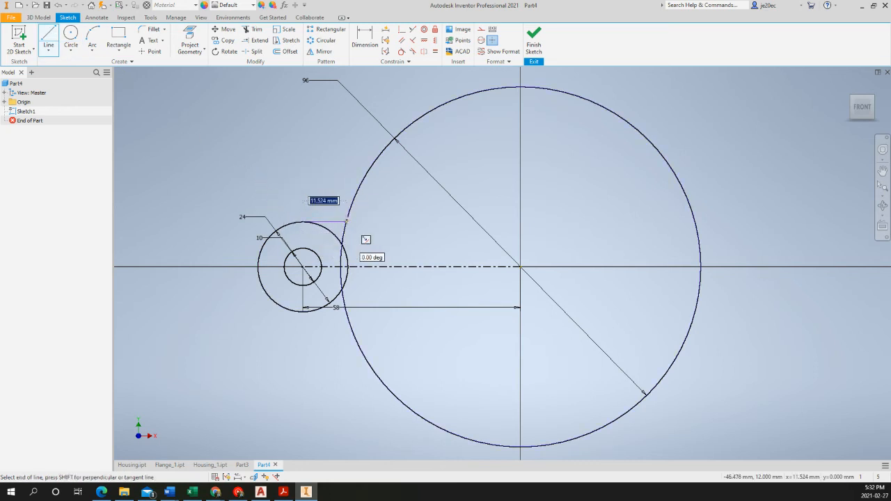
{"action": "double_click", "coordinate": [347, 221]}
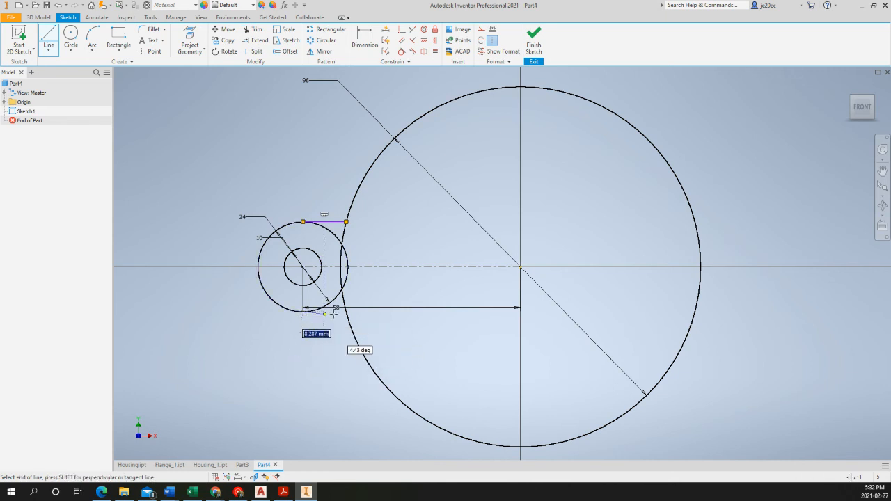
{"action": "left_click", "coordinate": [303, 311]}
{"action": "double_click", "coordinate": [346, 312]}
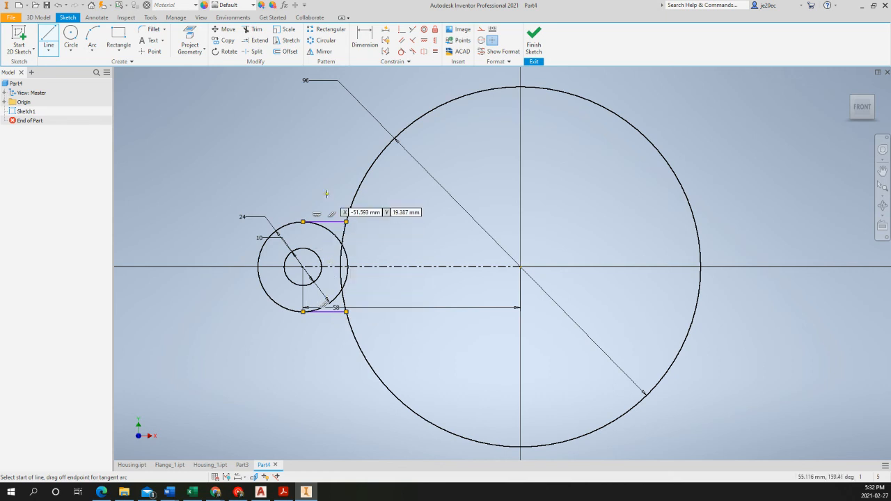
{"action": "key", "text": "Escape"}
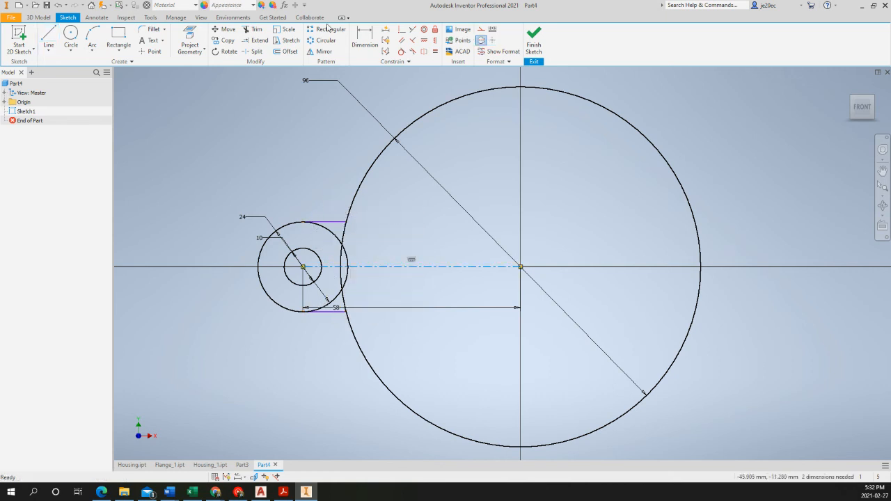
Step: Constrain both horizontal connecting lines tangent to the 24 mm circle
{"action": "left_click", "coordinate": [401, 52]}
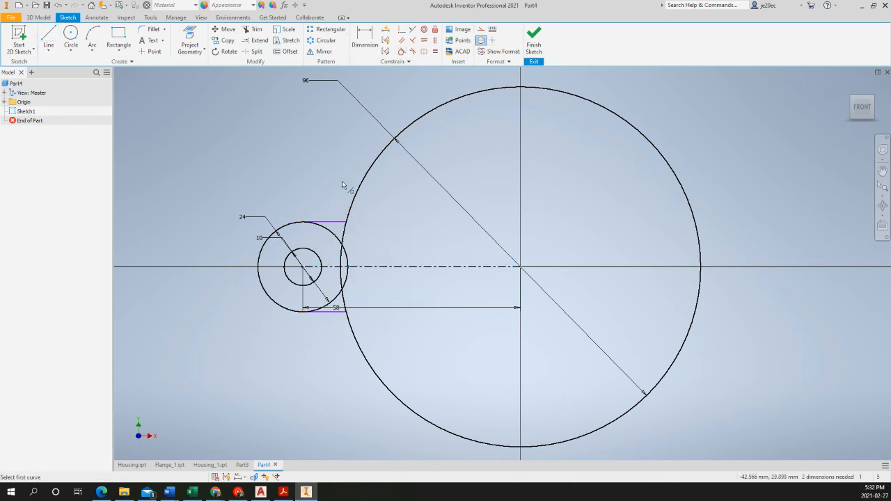
{"action": "left_click", "coordinate": [319, 227]}
{"action": "left_click", "coordinate": [321, 223]}
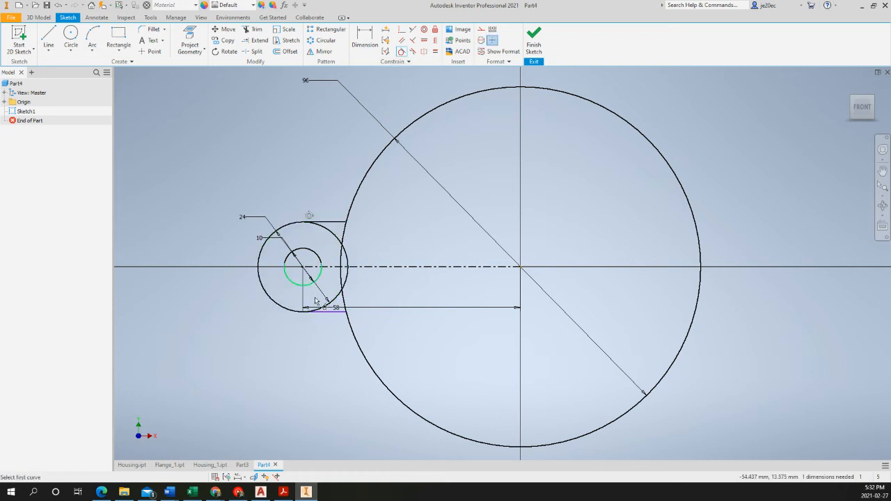
{"action": "left_click", "coordinate": [326, 312]}
{"action": "left_click", "coordinate": [321, 309]}
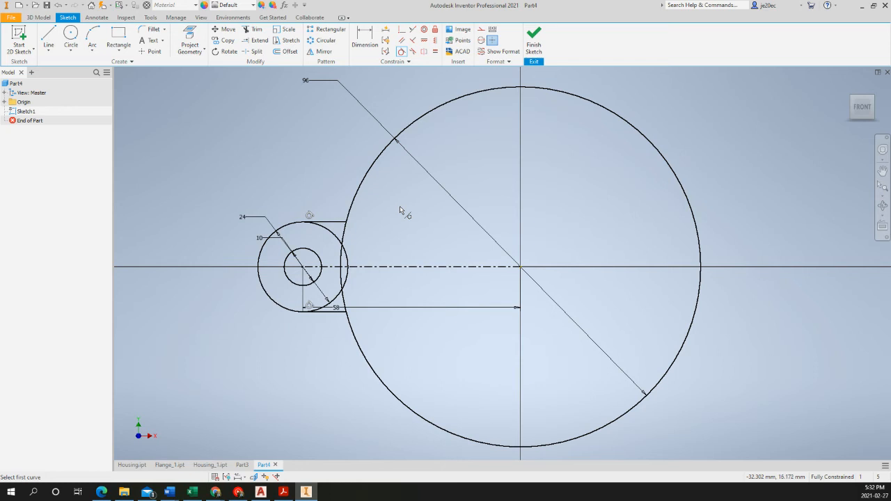
{"action": "key", "text": "Escape"}
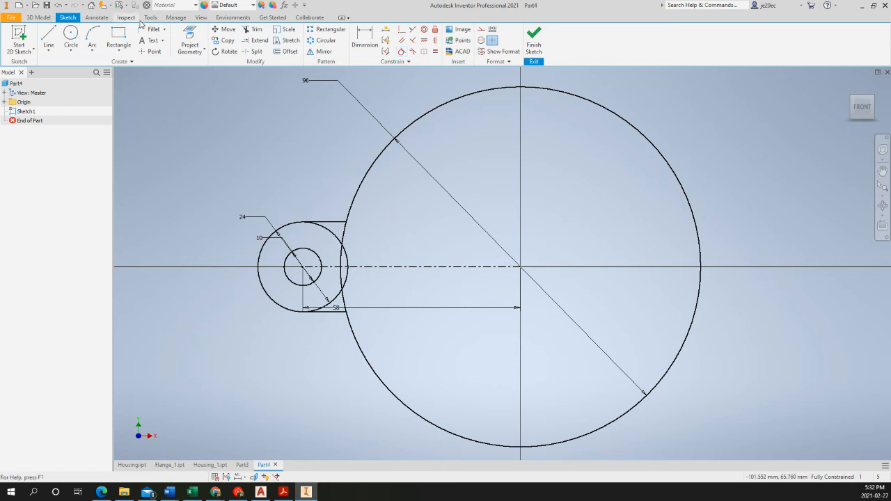
Step: Trim the inner arcs of the 24 mm and 96 mm circles between the connecting lines, leaving one lug outline
{"action": "left_click", "coordinate": [254, 29]}
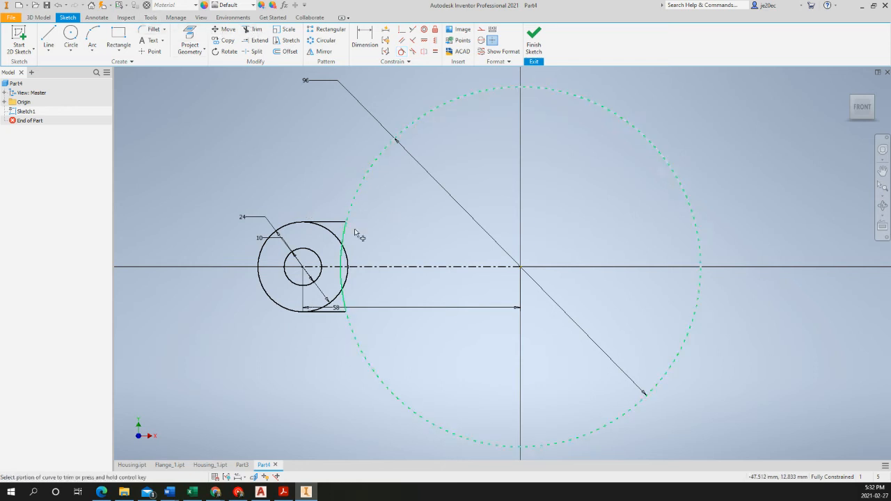
{"action": "left_click_drag", "start_coordinate": [339, 232], "coordinate": [331, 239]}
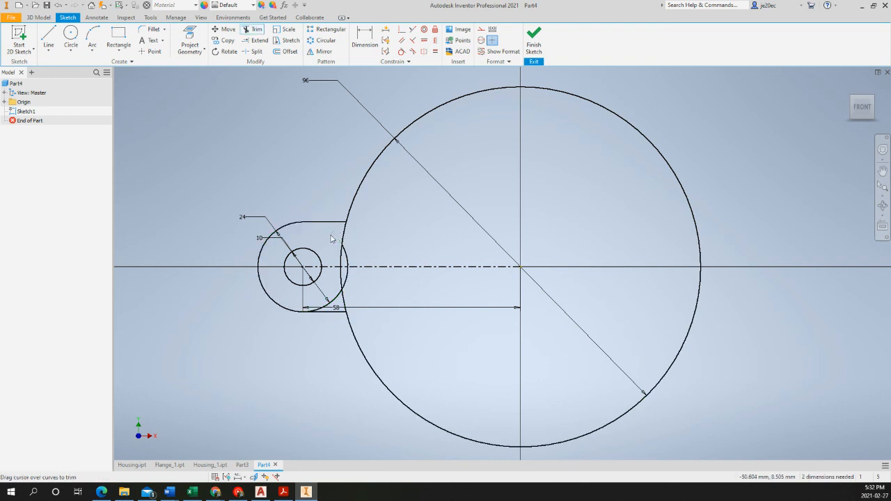
{"action": "left_click_drag", "start_coordinate": [352, 275], "coordinate": [343, 298]}
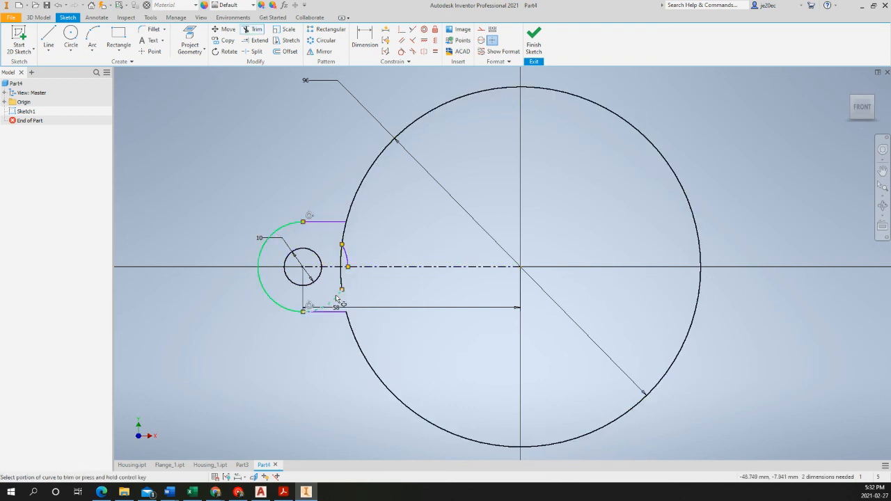
{"action": "mouse_move", "coordinate": [335, 298]}
{"action": "left_mouse_down"}
{"action": "mouse_move", "coordinate": [358, 287]}
{"action": "mouse_move", "coordinate": [364, 263]}
{"action": "mouse_move", "coordinate": [340, 257]}
{"action": "left_mouse_up"}
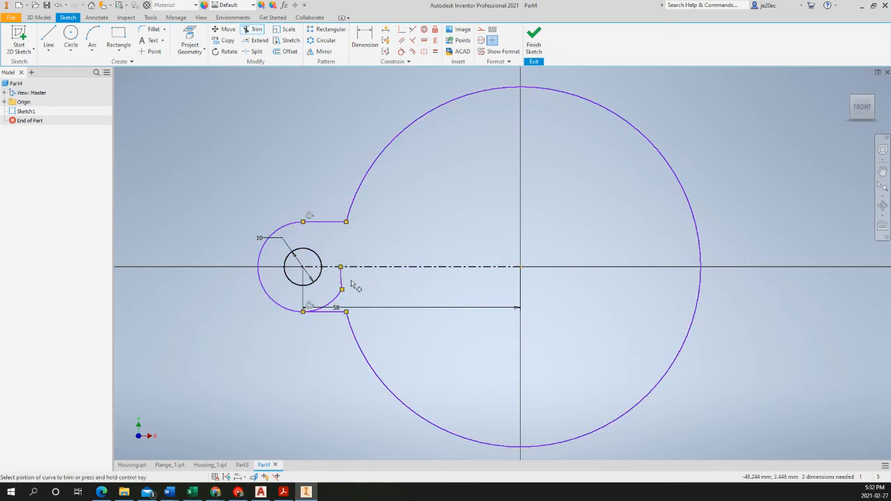
{"action": "left_click", "coordinate": [341, 278]}
{"action": "left_click", "coordinate": [339, 293]}
{"action": "key", "text": "Escape"}
Step: Dimension the lug's outer arc with a 12 mm radius and the large body arc with a 48 mm radius
{"action": "left_click", "coordinate": [361, 30]}
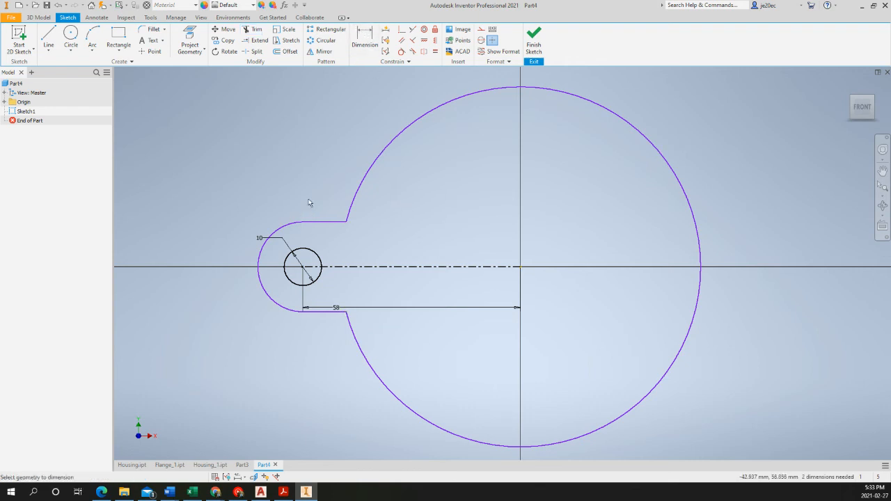
{"action": "left_click", "coordinate": [261, 268]}
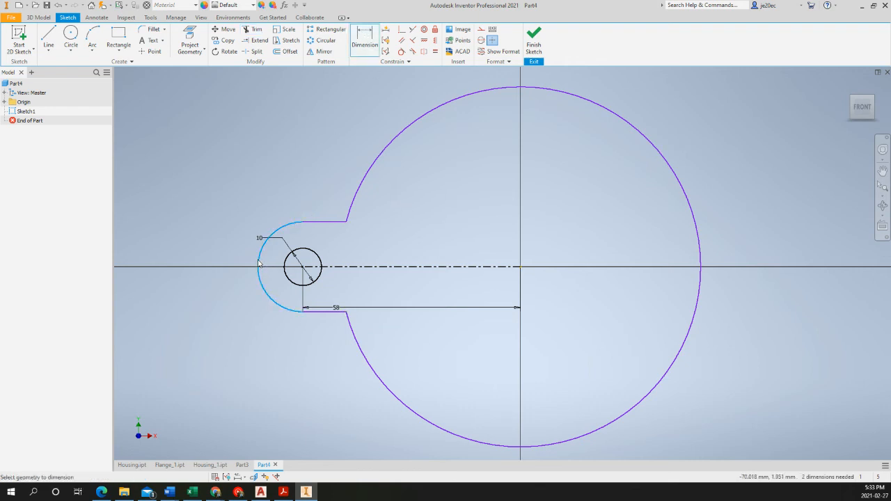
{"action": "left_click", "coordinate": [207, 230]}
{"action": "key", "text": "Return"}
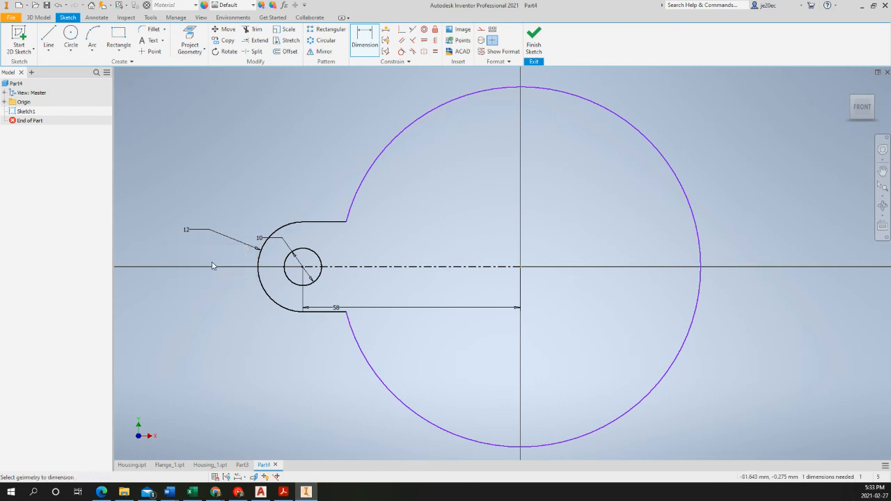
{"action": "left_click", "coordinate": [358, 198]}
{"action": "left_click", "coordinate": [320, 135]}
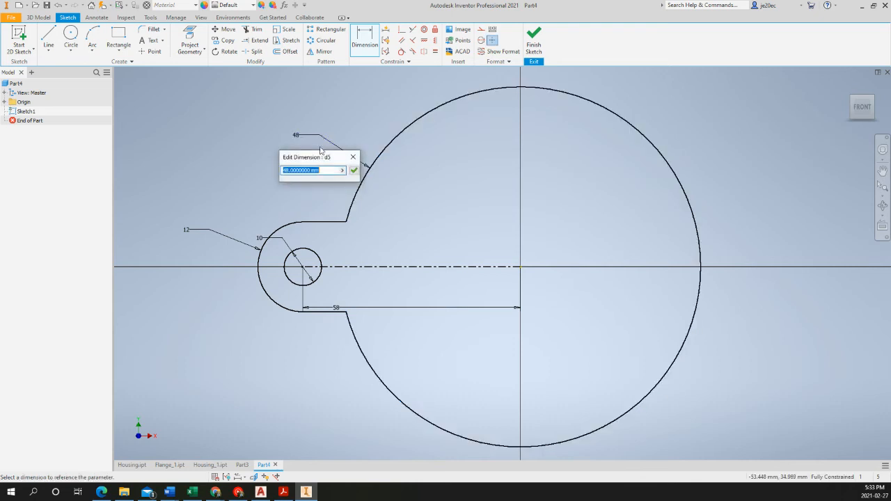
{"action": "key", "text": "Return"}
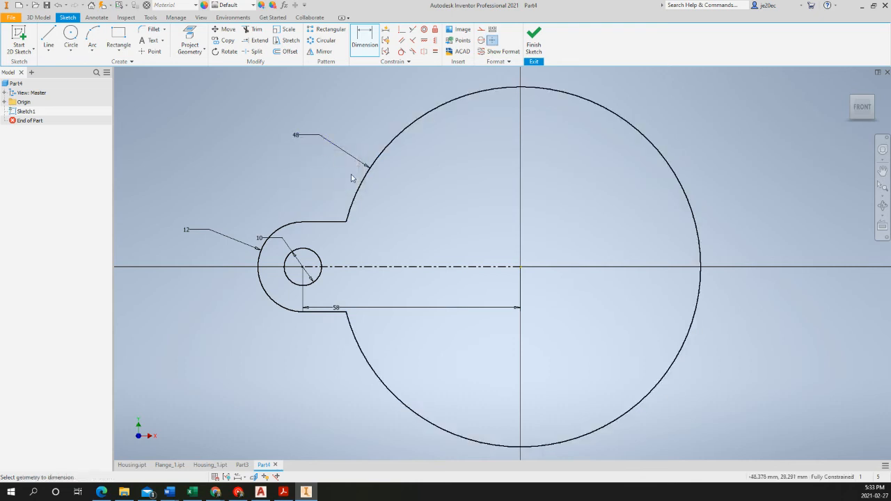
Step: Fillet both corners where the lug's horizontal lines meet the large body arc with a 4 mm radius
{"action": "left_click", "coordinate": [148, 32]}
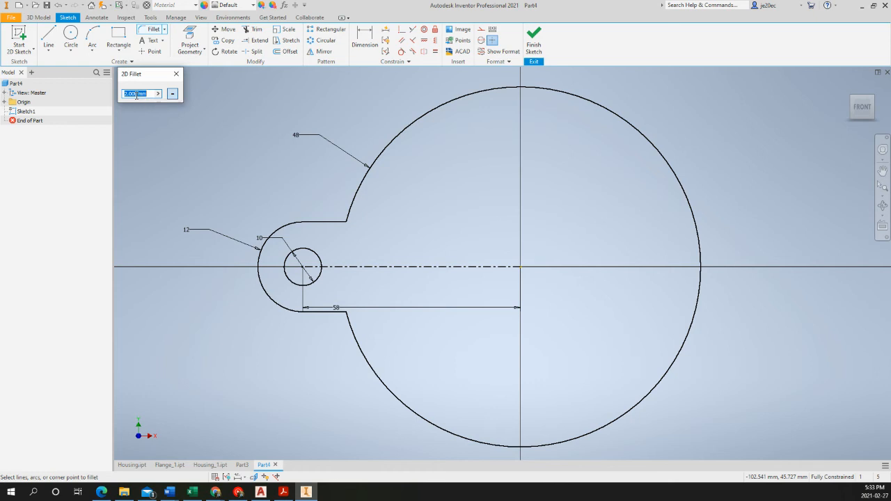
{"action": "type", "text": "4"}
{"action": "left_click", "coordinate": [352, 215]}
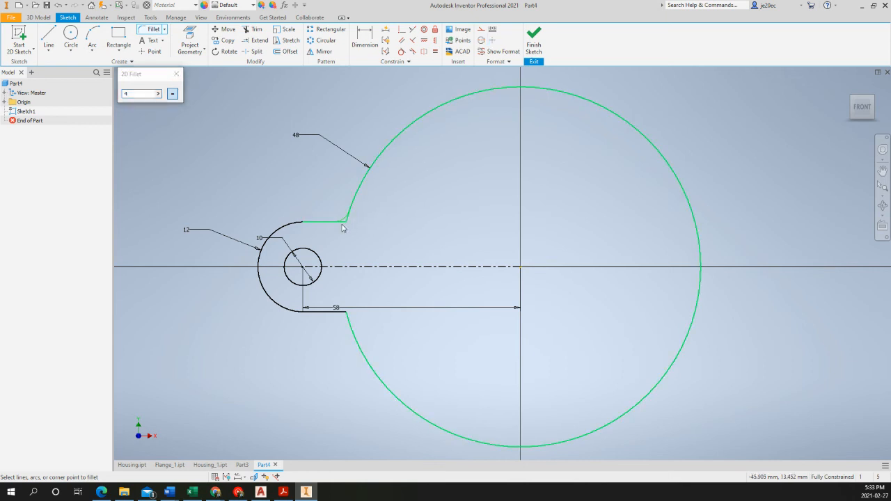
{"action": "left_click", "coordinate": [344, 224]}
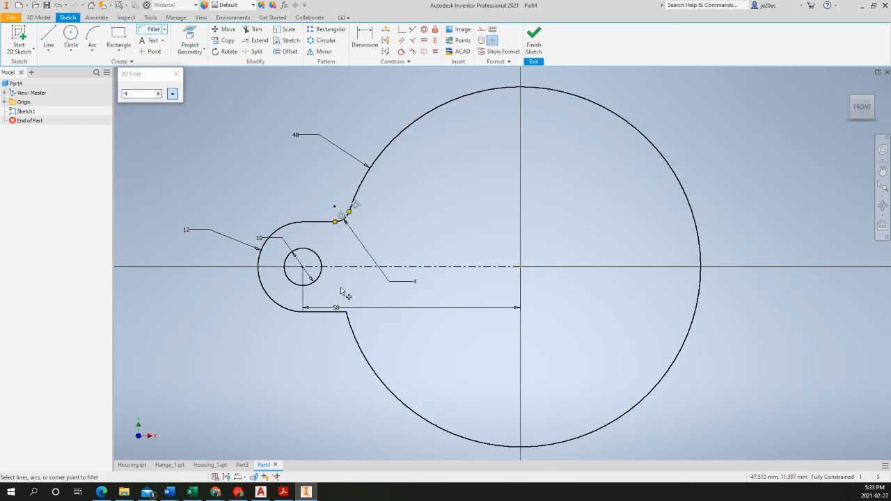
{"action": "left_click", "coordinate": [350, 330]}
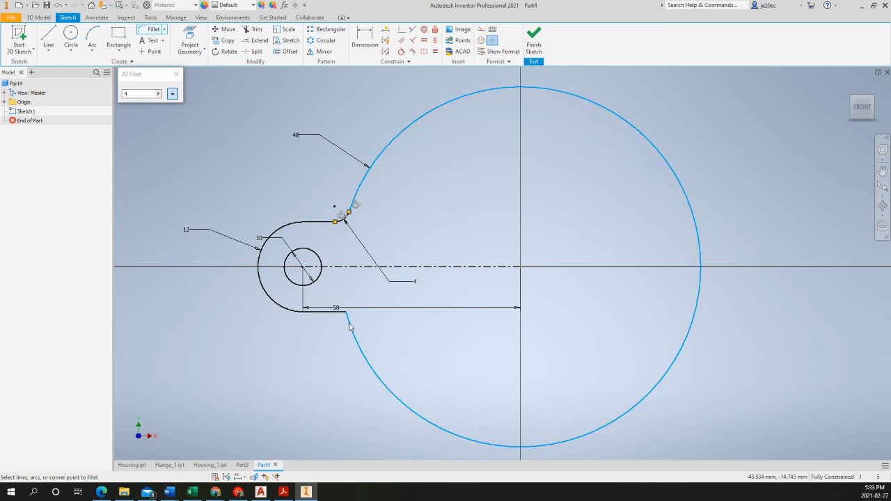
{"action": "left_click", "coordinate": [334, 313]}
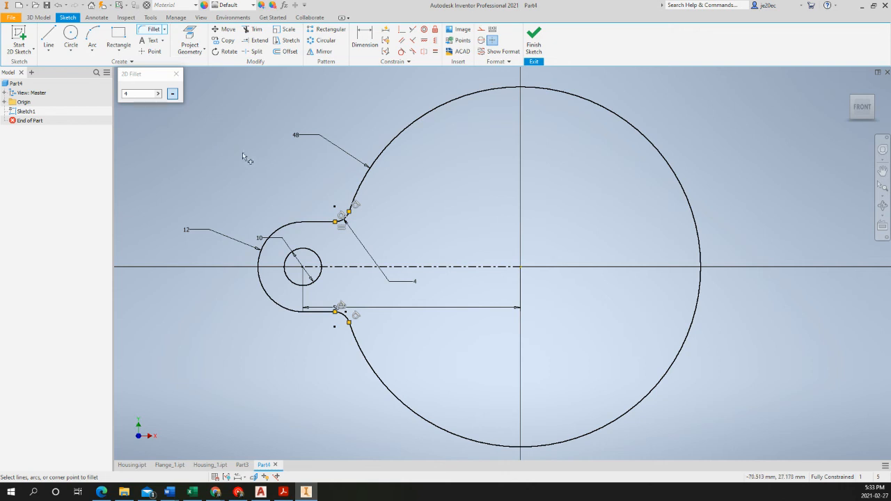
{"action": "left_click", "coordinate": [174, 74]}
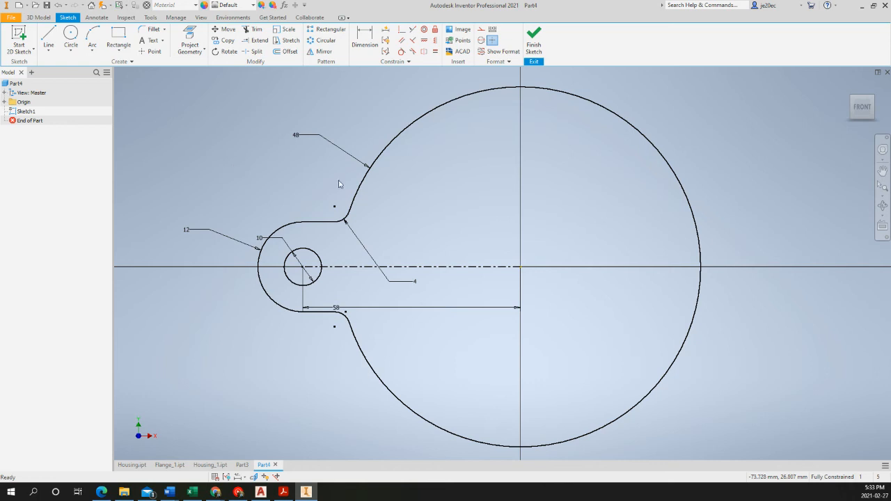
Step: Circular-pattern the lug outline, its fillets and the 10 mm hole around the body arc's centre, with 4 instances over 360 degrees
{"action": "scroll", "coordinate": [480, 204], "scroll_direction": "up", "scroll_amount": 2}
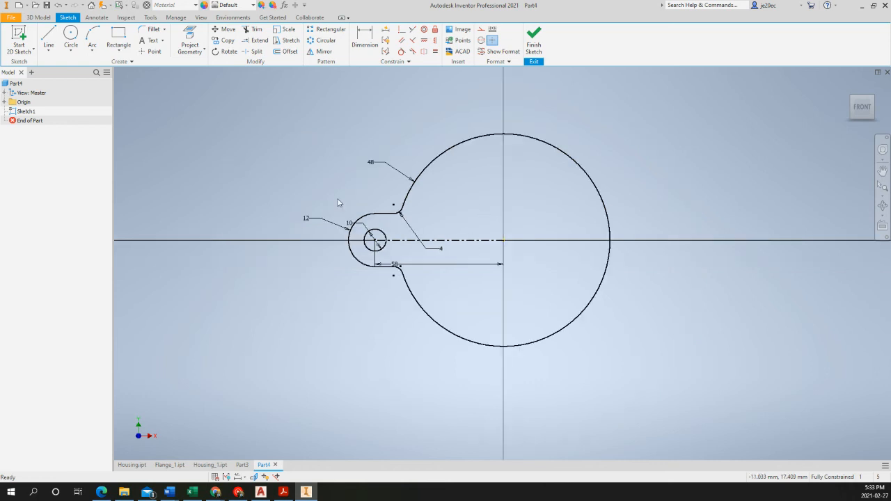
{"action": "left_click", "coordinate": [326, 41]}
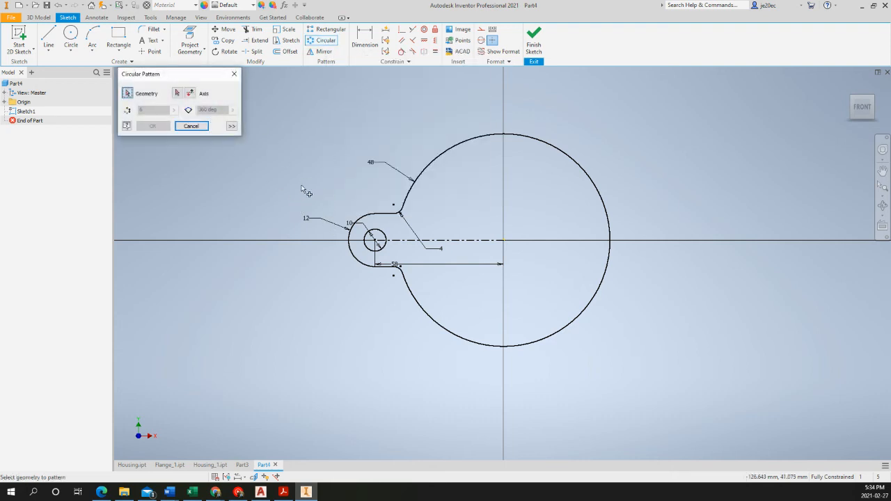
{"action": "left_click_drag", "start_coordinate": [329, 190], "coordinate": [429, 290]}
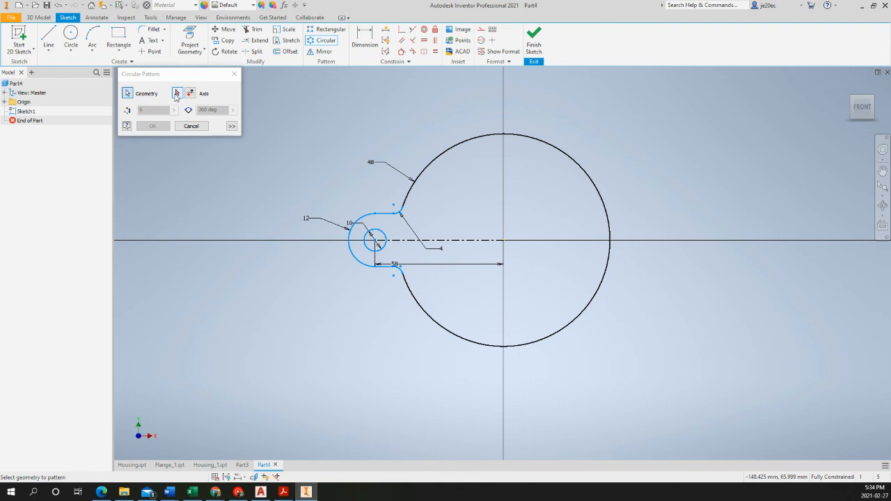
{"action": "left_click", "coordinate": [177, 97]}
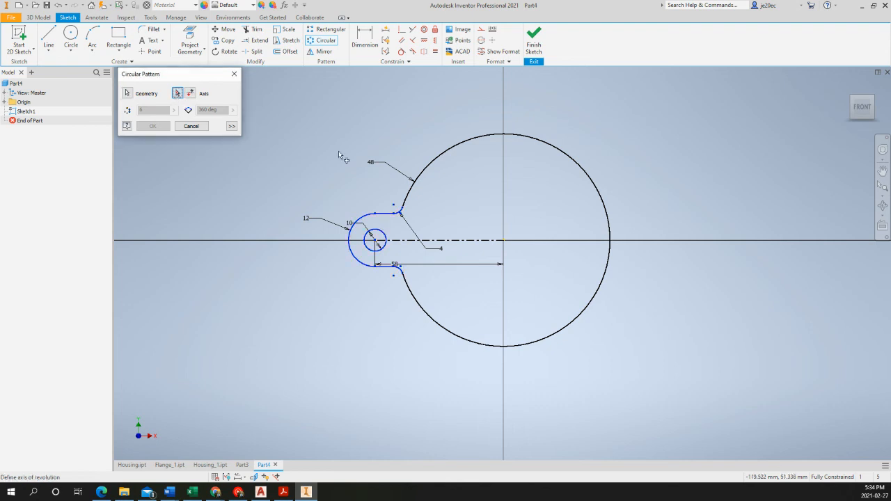
{"action": "left_click", "coordinate": [427, 165]}
{"action": "double_click", "coordinate": [142, 110]}
{"action": "type", "text": "4"}
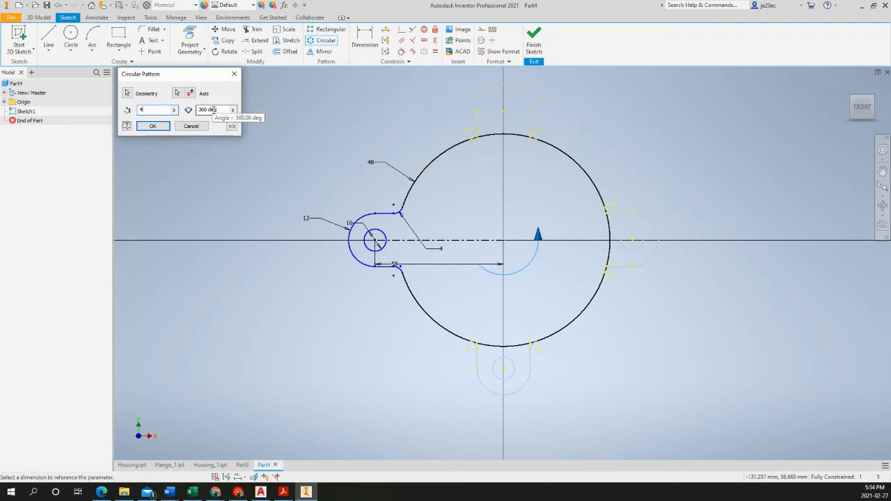
{"action": "left_click", "coordinate": [152, 126]}
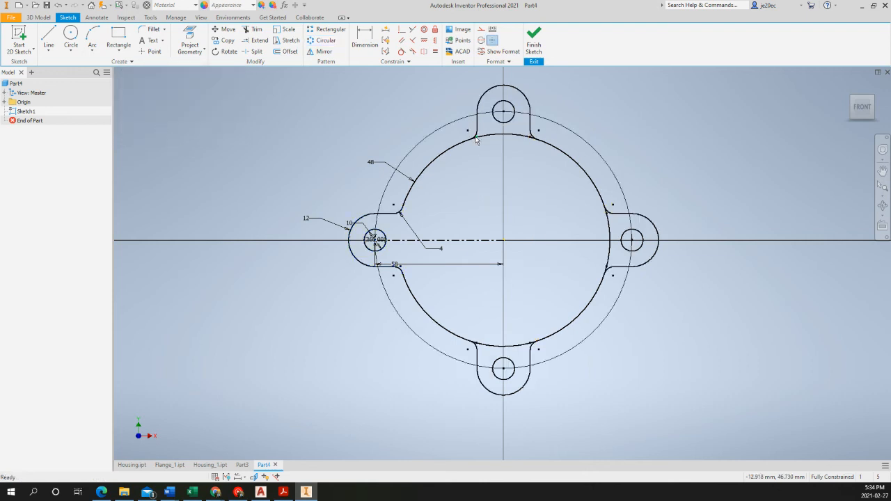
Step: Trim the body arc segments that cross the openings of the upper, right and lower lugs
{"action": "key", "text": "x"}
{"action": "left_click_drag", "start_coordinate": [484, 148], "coordinate": [485, 136]}
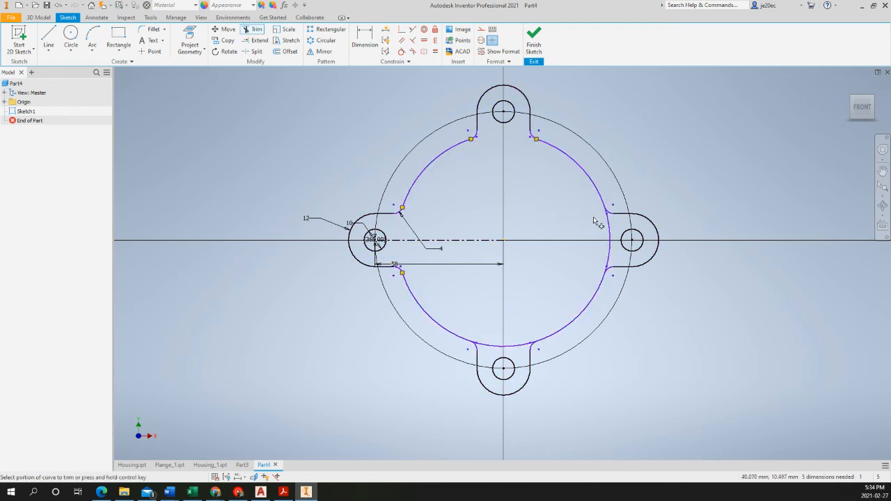
{"action": "left_click_drag", "start_coordinate": [596, 223], "coordinate": [628, 230]}
{"action": "left_click_drag", "start_coordinate": [525, 329], "coordinate": [525, 350]}
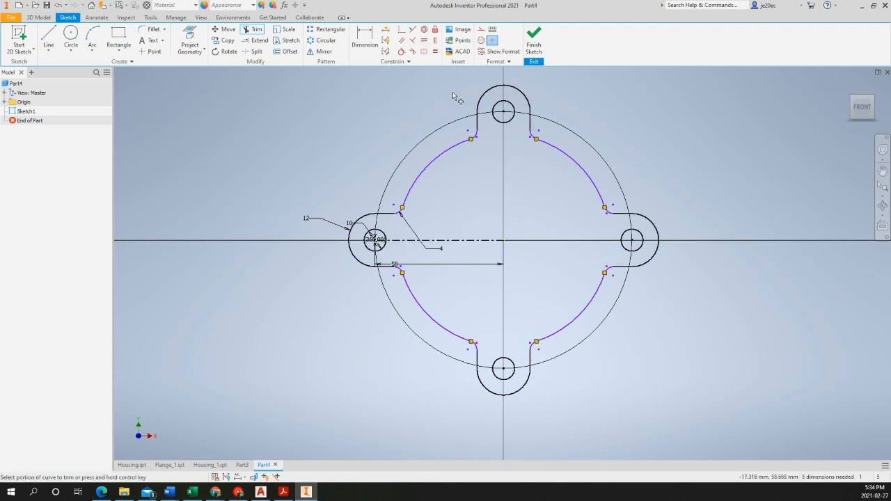
Step: Try to constrain the left lug's upper line tangent to its adjoining fillet
{"action": "scroll", "coordinate": [418, 202], "scroll_direction": "up", "scroll_amount": 5}
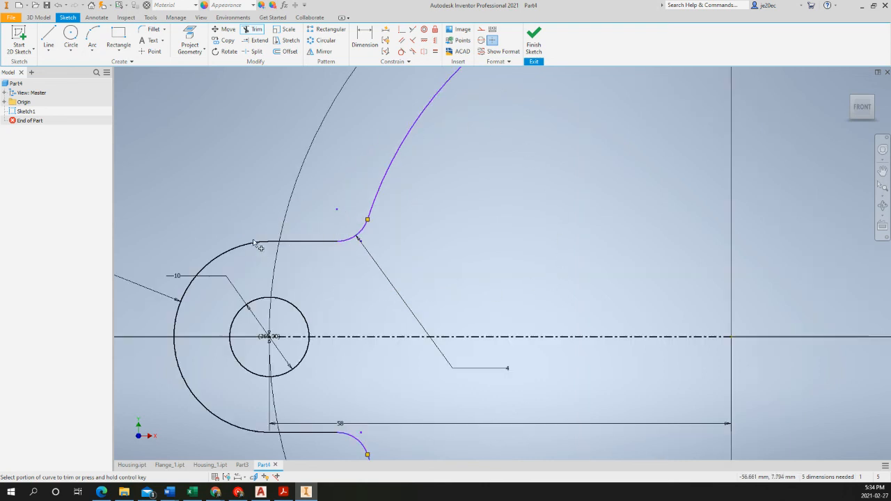
{"action": "left_click", "coordinate": [402, 53]}
{"action": "left_click", "coordinate": [333, 241]}
{"action": "left_click", "coordinate": [346, 242]}
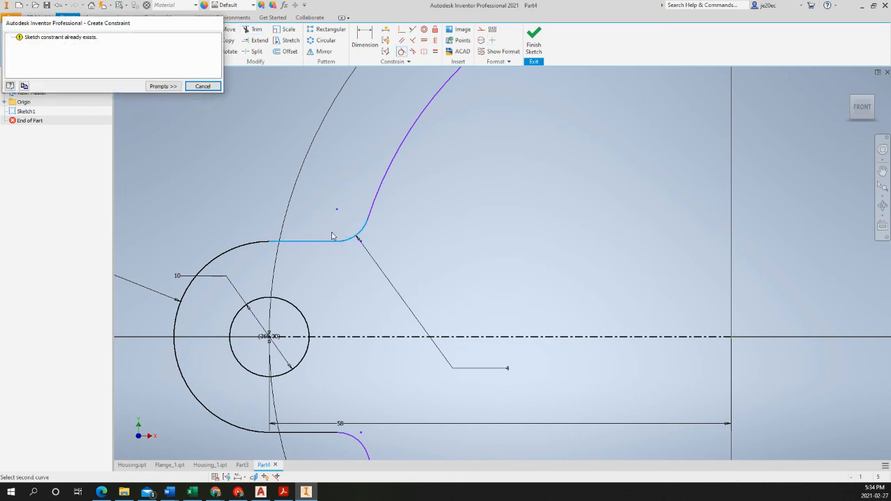
{"action": "left_click", "coordinate": [203, 86]}
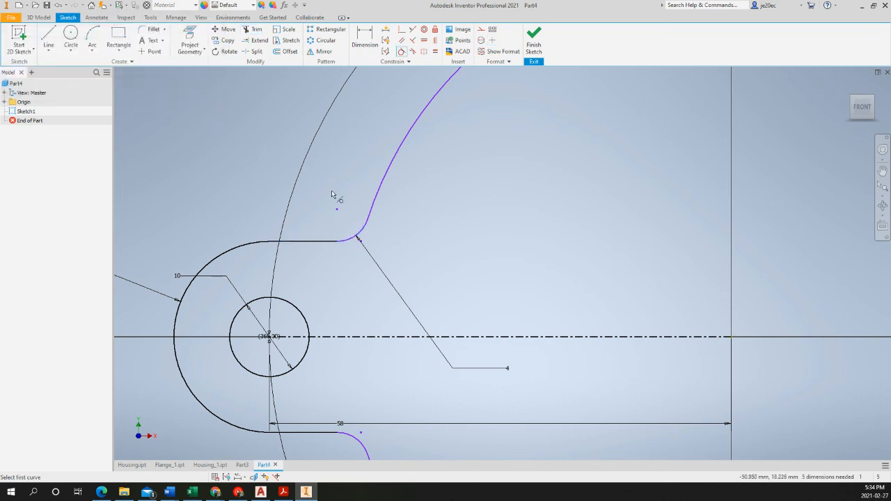
Step: Constrain the left lug's upper and lower fillets tangent to the adjoining large body arcs
{"action": "left_click", "coordinate": [371, 221]}
{"action": "left_click", "coordinate": [365, 230]}
{"action": "scroll", "coordinate": [372, 240], "scroll_direction": "down", "scroll_amount": 3}
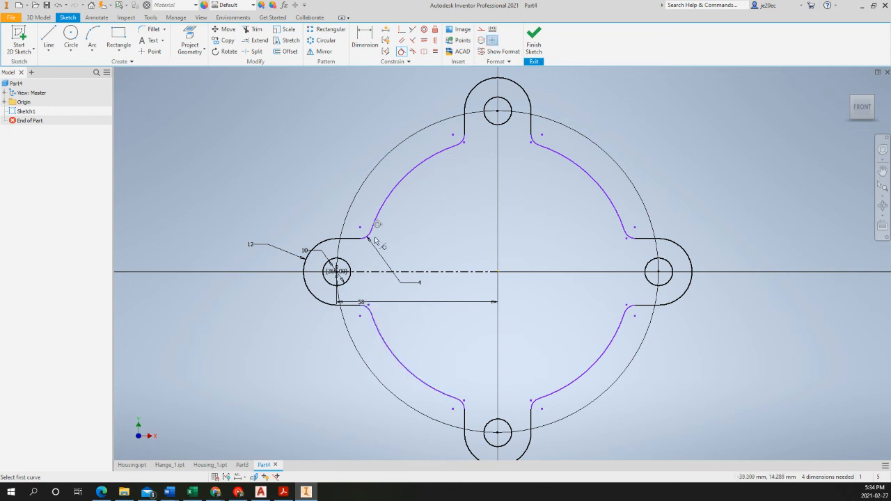
{"action": "left_click", "coordinate": [368, 311]}
{"action": "left_click", "coordinate": [369, 313]}
Step: Try to constrain the upper lug's left vertical line tangent to its fillet, then leave the Tangent constraint
{"action": "left_click", "coordinate": [463, 139]}
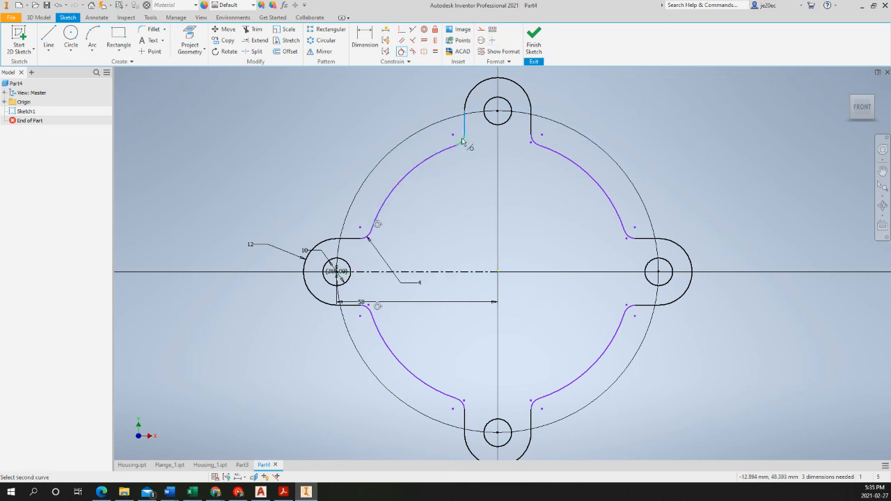
{"action": "left_click", "coordinate": [460, 145]}
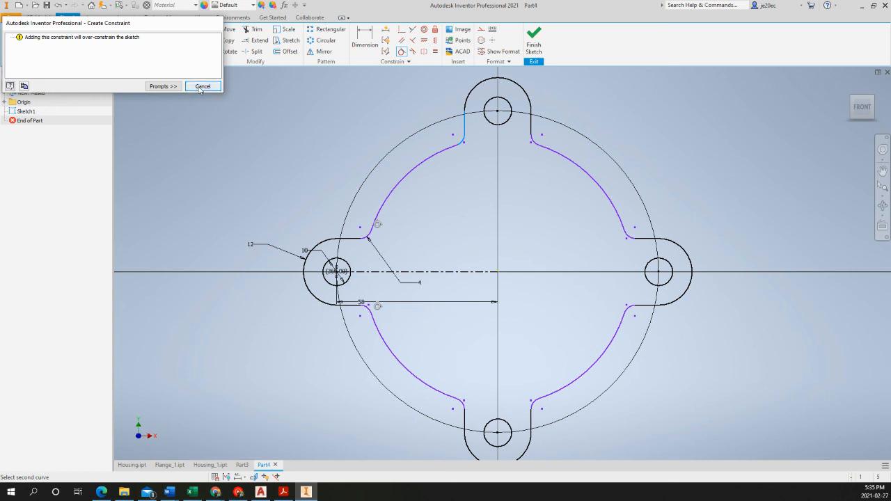
{"action": "left_click", "coordinate": [199, 87]}
{"action": "key", "text": "Escape"}
Step: Dimension the upper-left body arc with a 48 mm radius and finish the sketch
{"action": "key", "text": "d"}
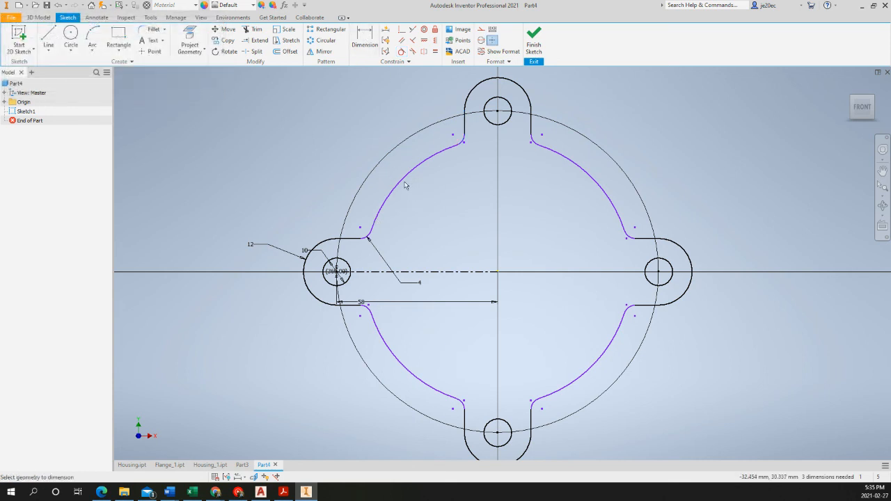
{"action": "left_click", "coordinate": [408, 188]}
{"action": "left_click", "coordinate": [295, 134]}
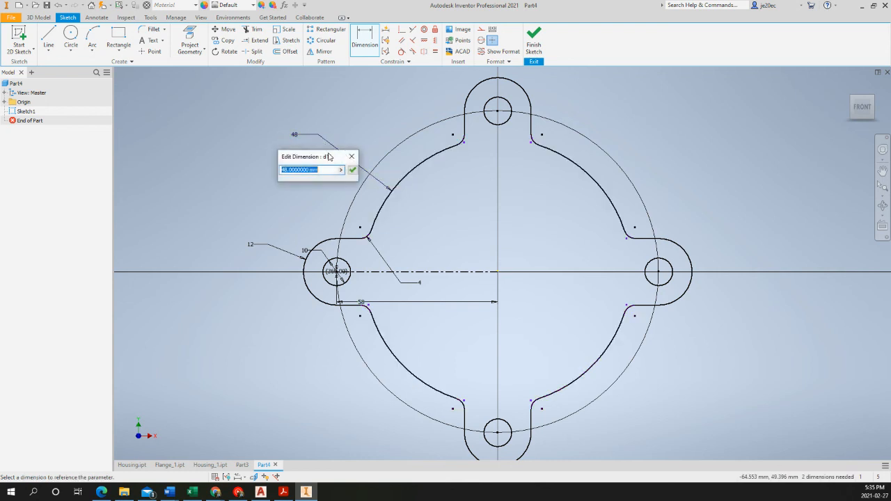
{"action": "left_click", "coordinate": [352, 169]}
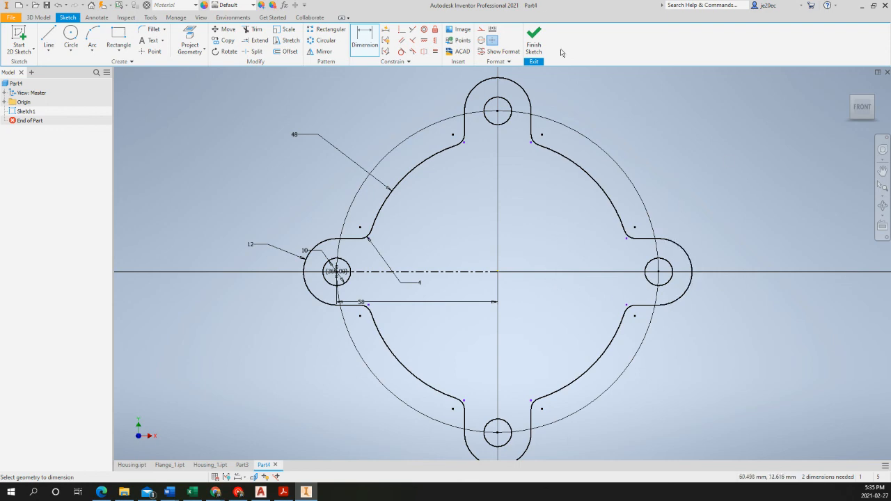
{"action": "left_click", "coordinate": [534, 40]}
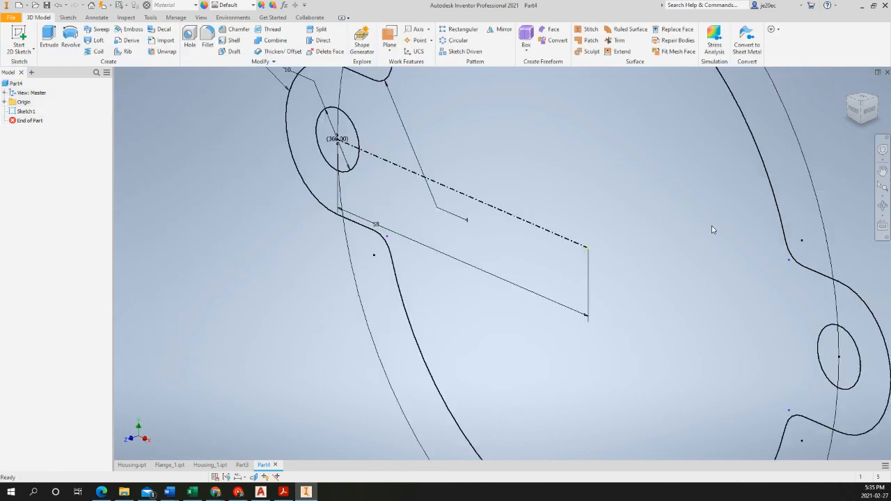